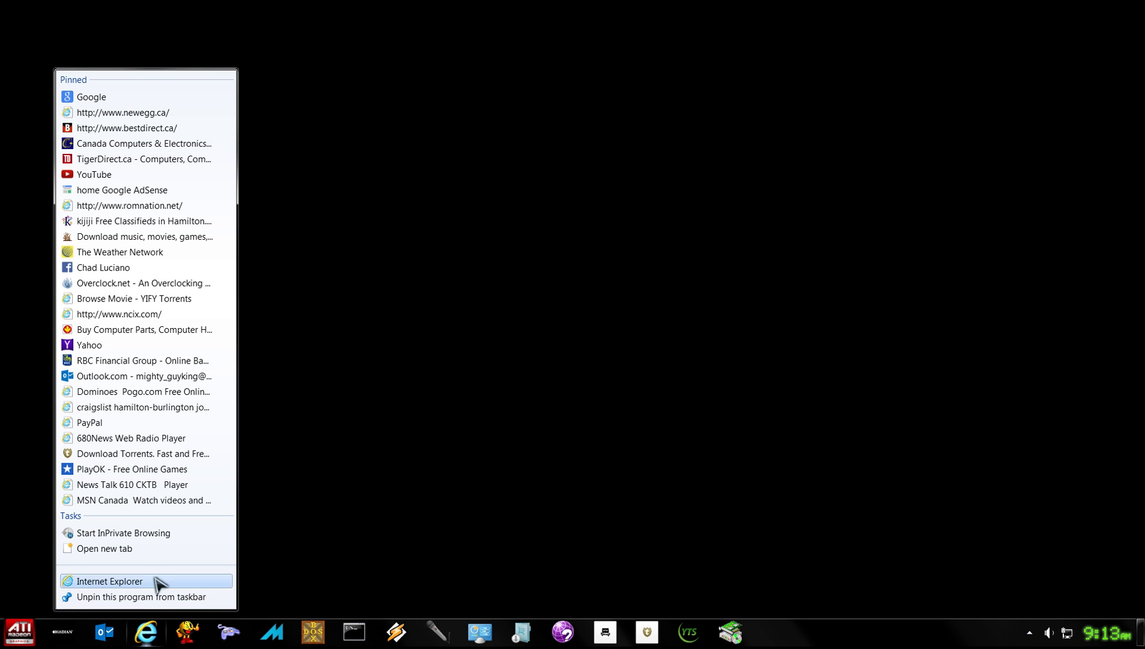
In an InPrivate window, search Google for 'trimcheck' and open the Index of /trimcheck result
click(128, 534)
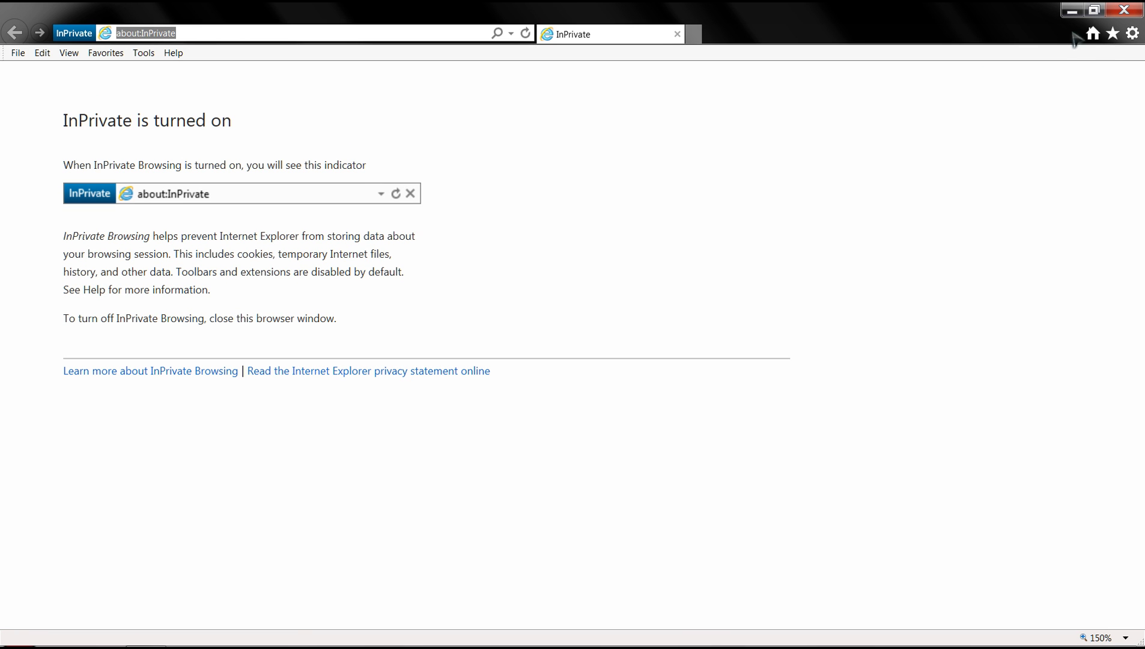
click(1093, 33)
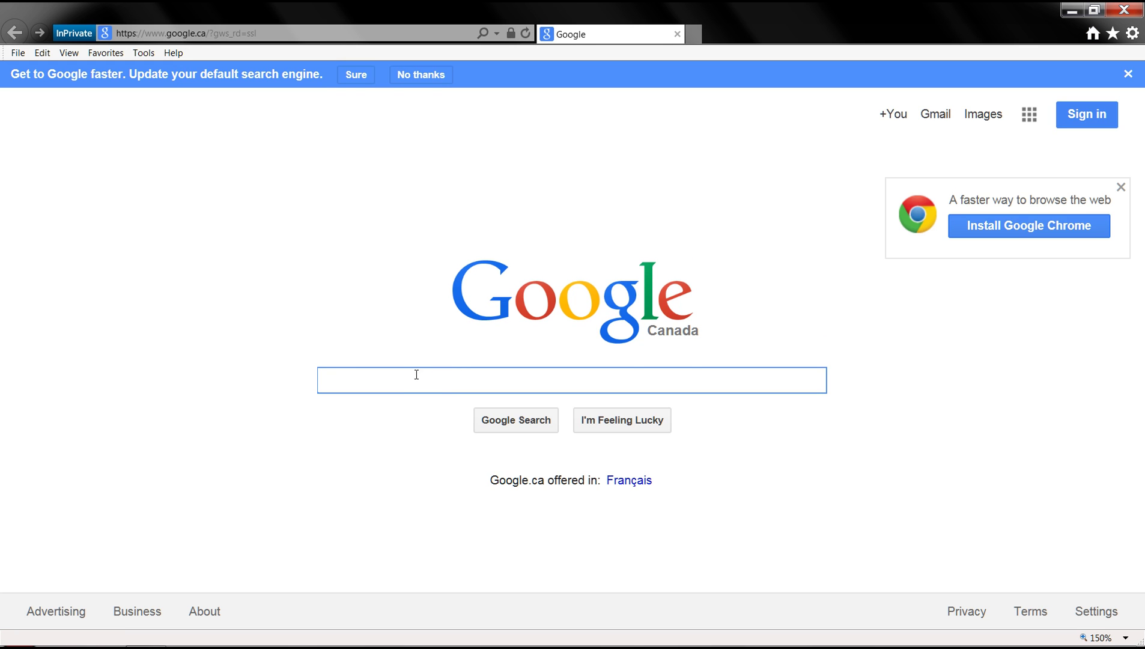
text(t)
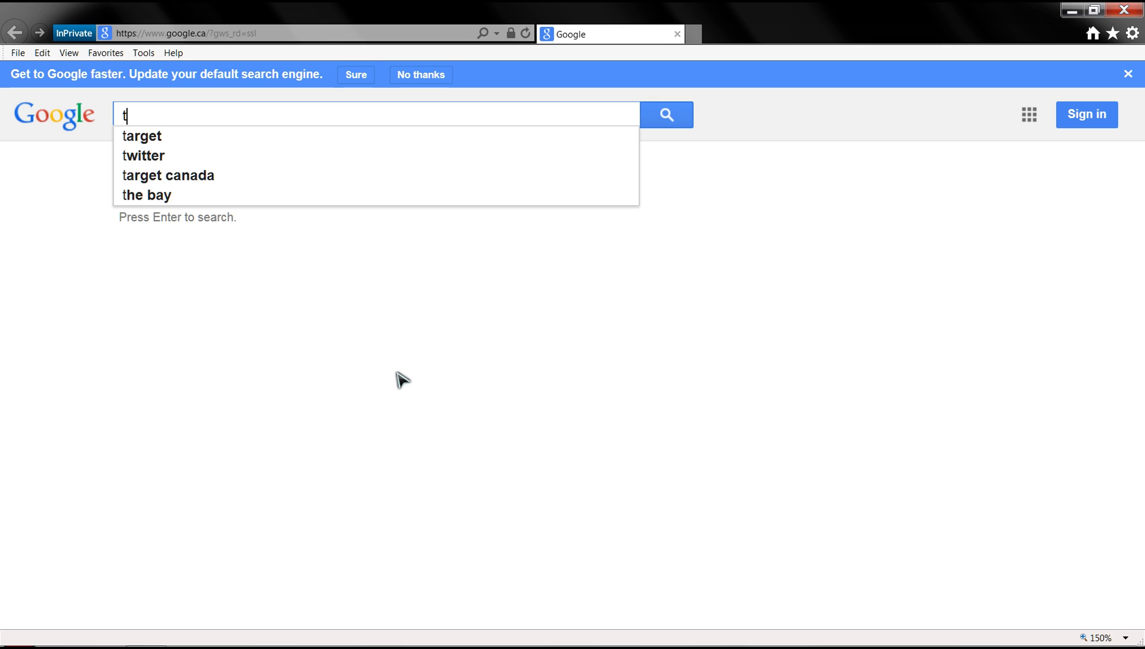
text(rimcheck)
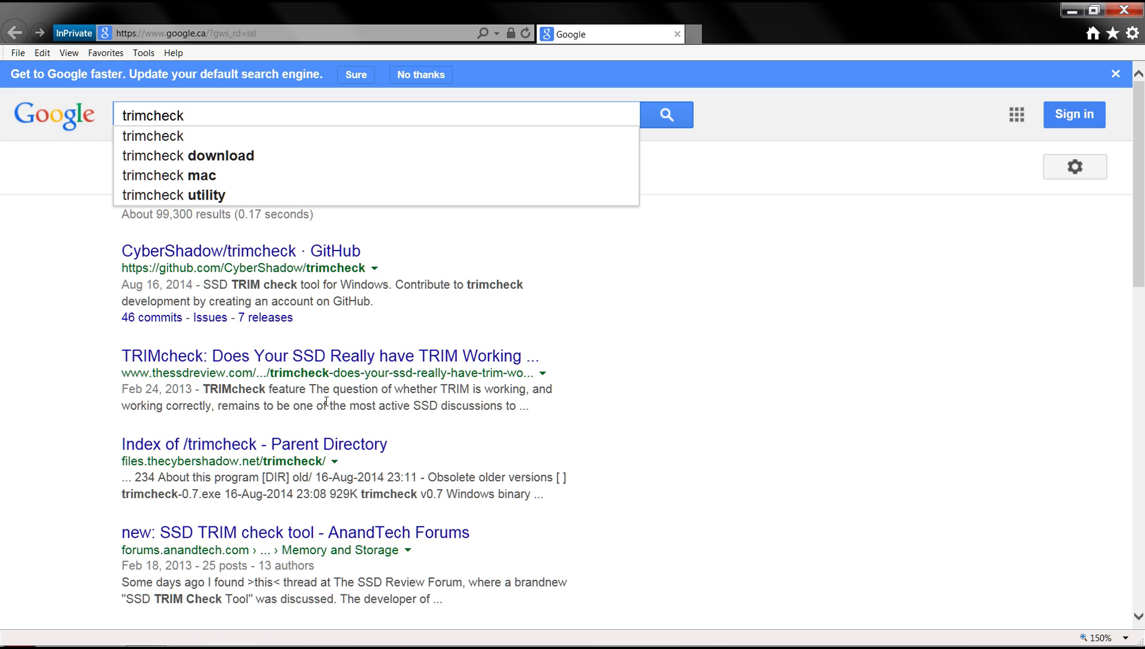
click(204, 446)
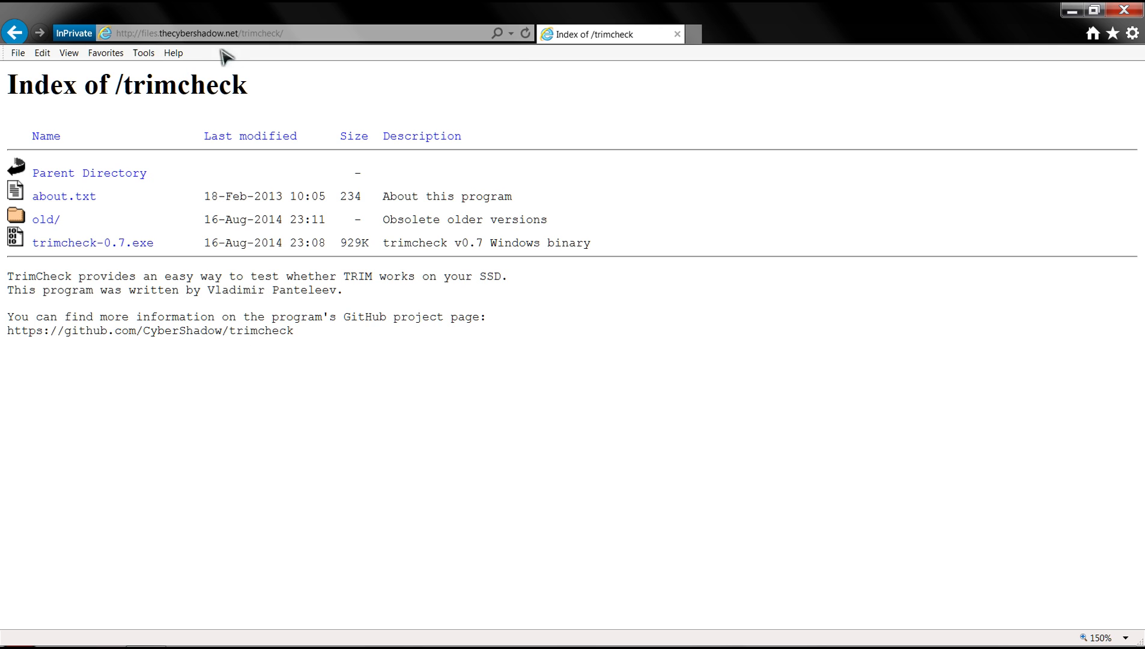
Save trimcheck-0.7.exe to the Windows 7 (C:) drive with Save as, then dismiss the download bar
click(62, 250)
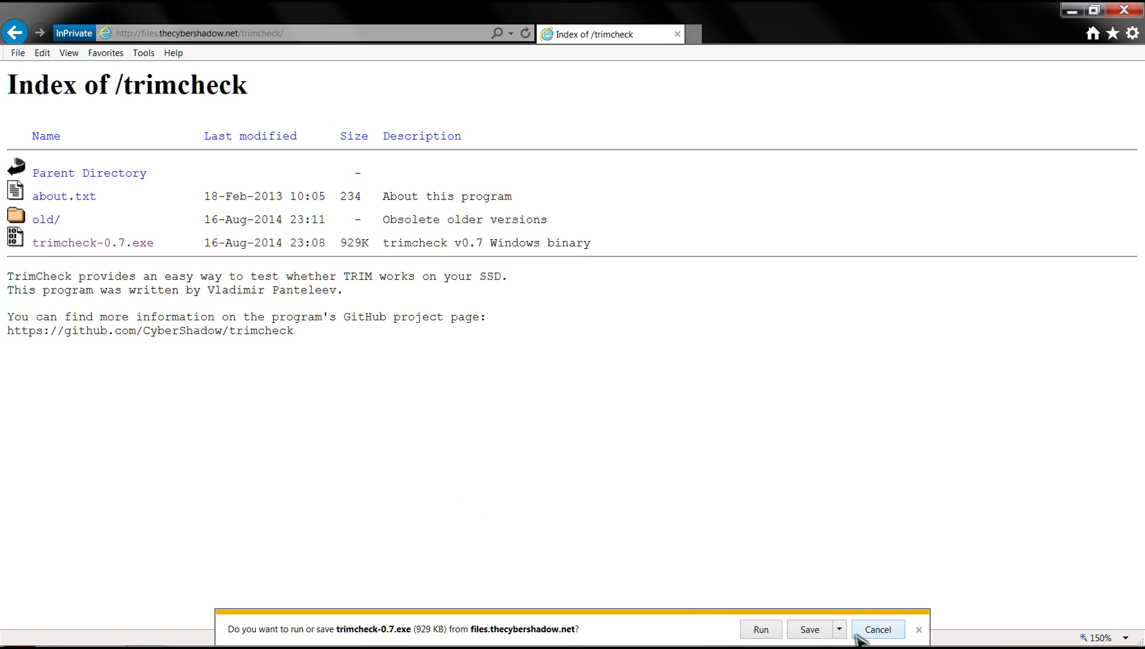
click(841, 629)
click(883, 617)
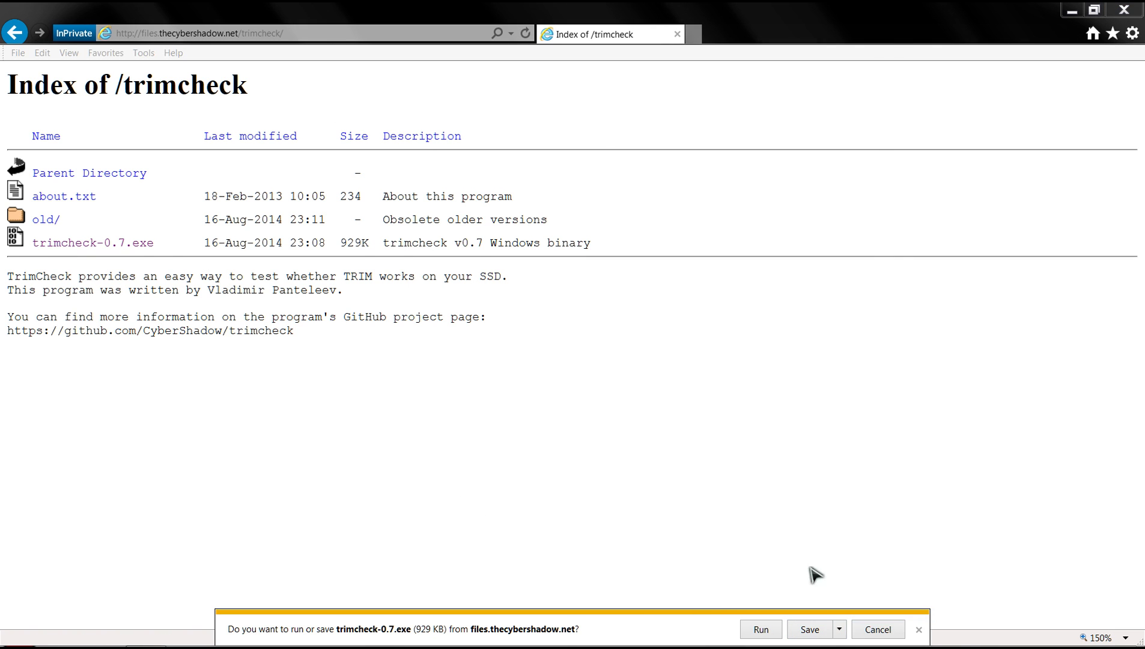
click(137, 344)
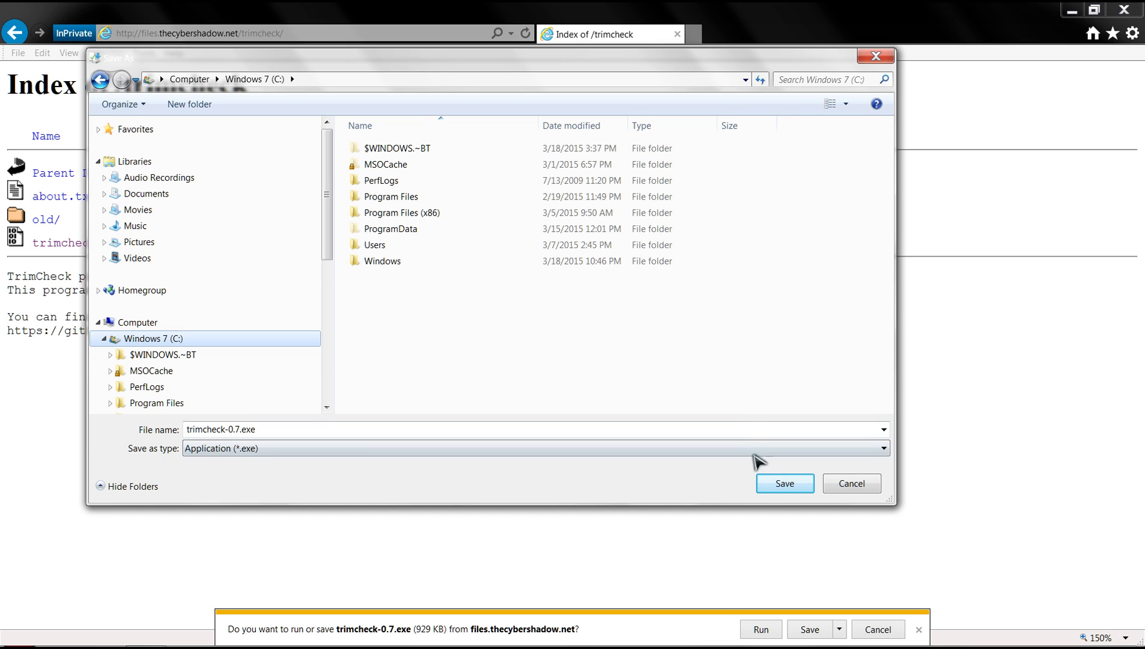
click(775, 488)
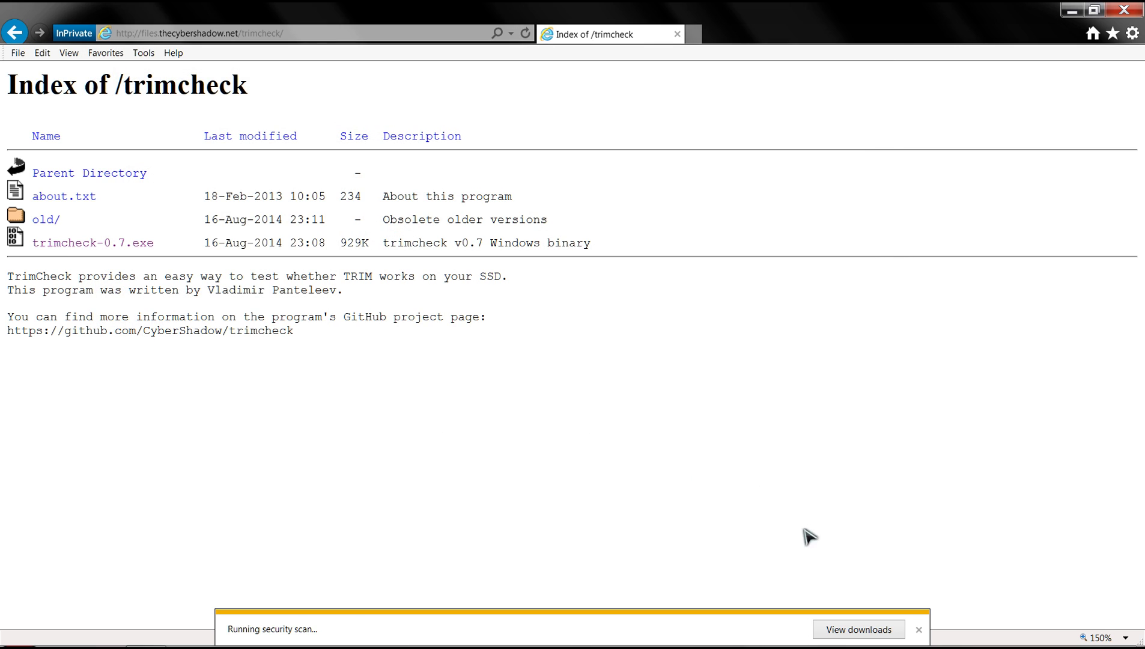
click(919, 629)
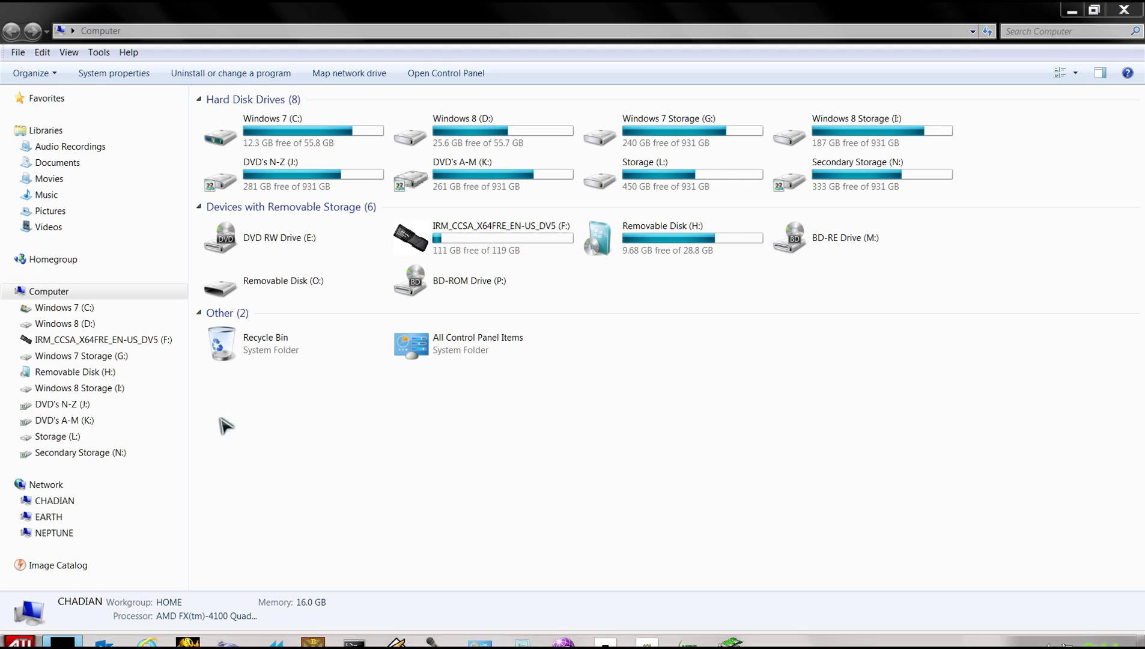
Run trimcheck-0.7.exe from drive C: and start its TRIM test, creating trimcheck-cont.json
double_click(283, 130)
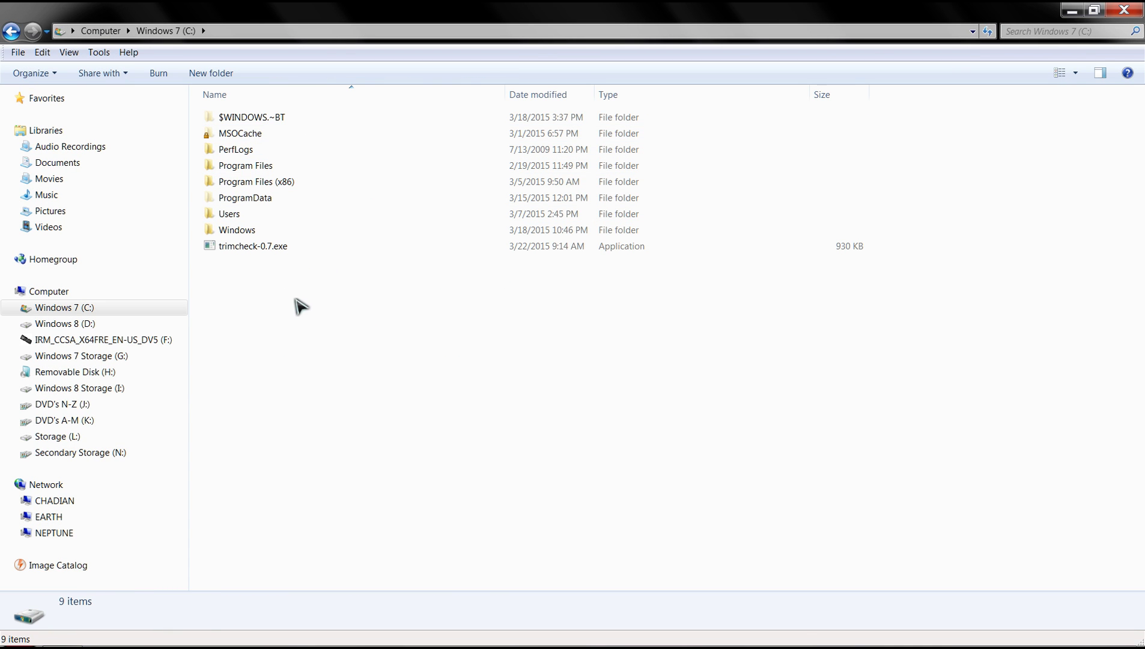
double_click(253, 247)
click(619, 346)
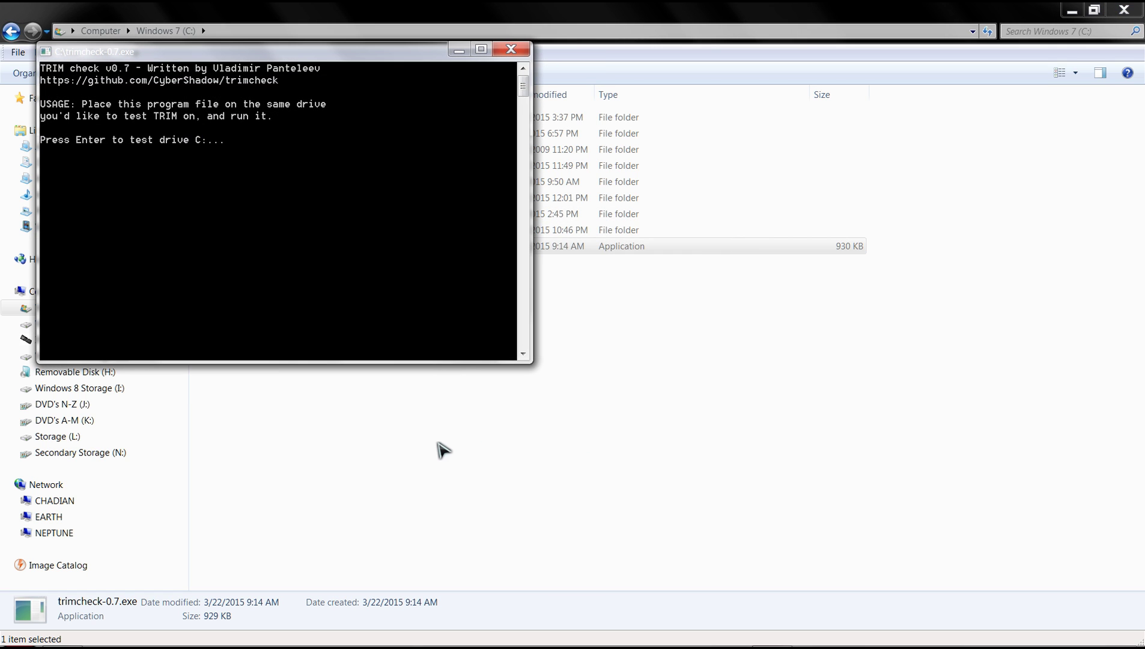
key(Return)
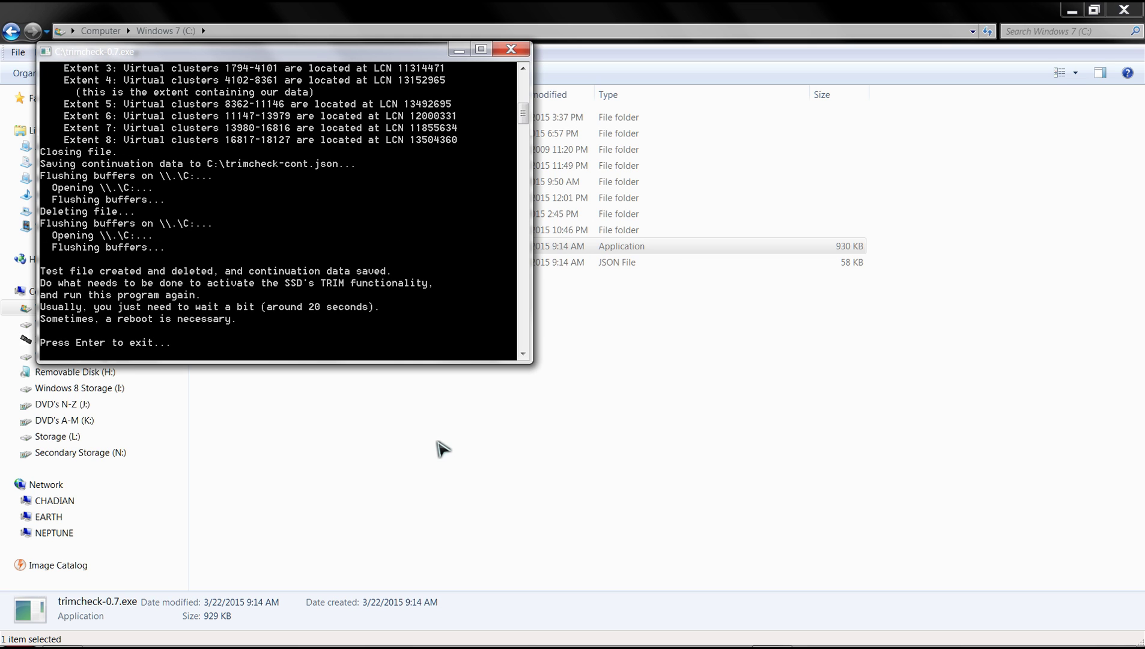
key(Return)
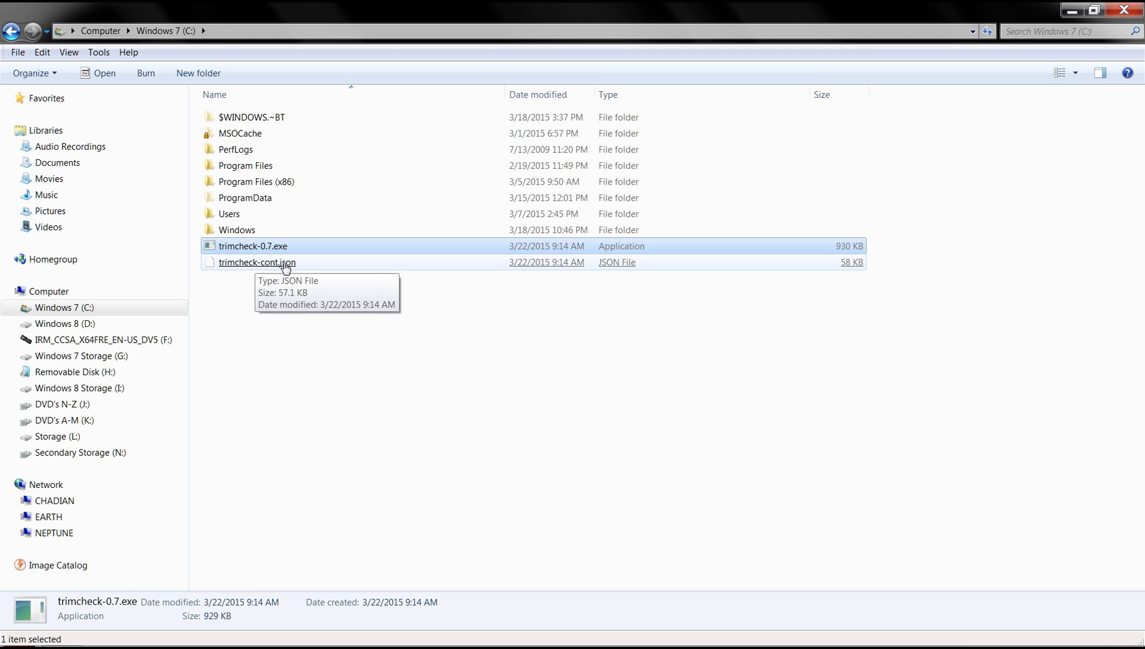
Rerun trimcheck-0.7.exe on C: and close the console after it reports TRIM appears WORKING
click(245, 268)
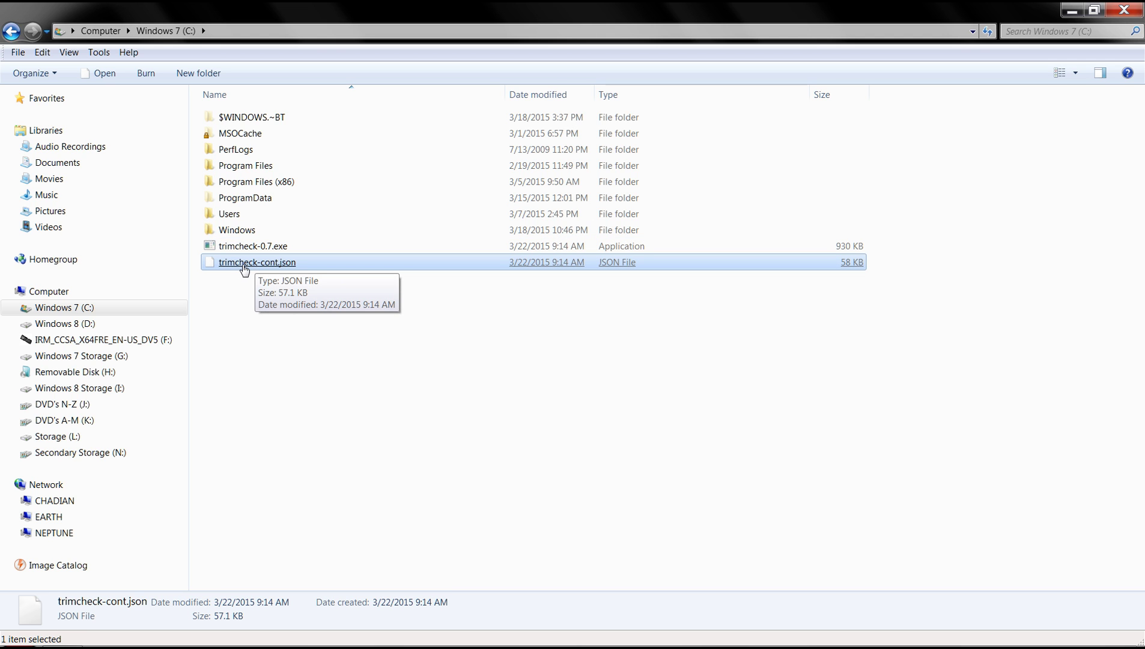
double_click(241, 247)
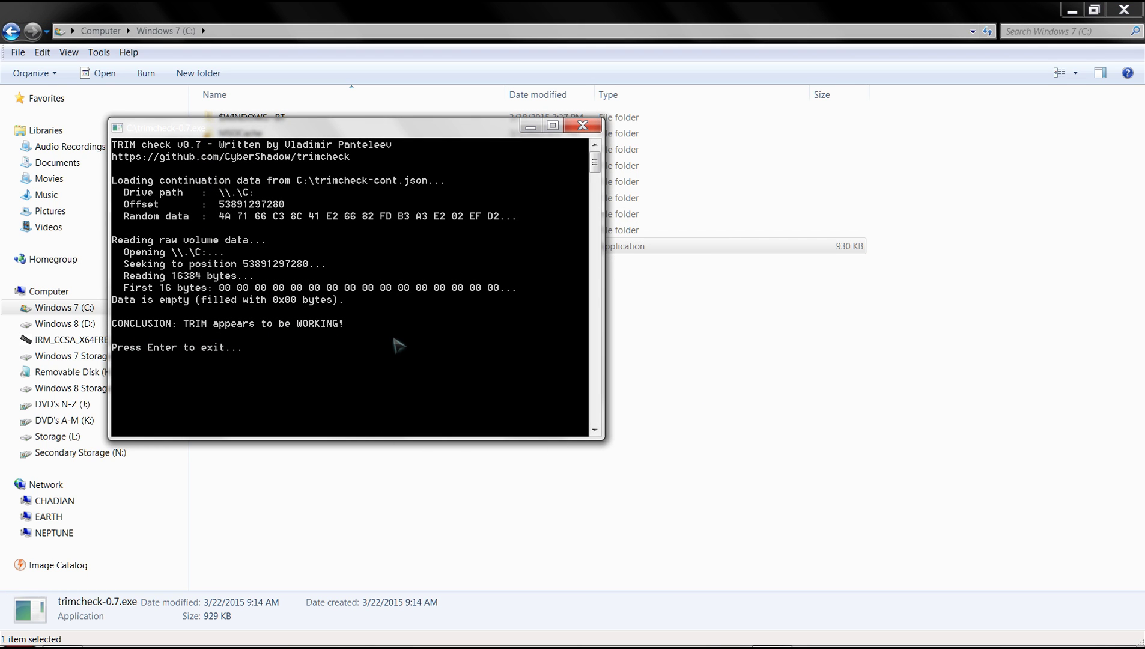
key(Return)
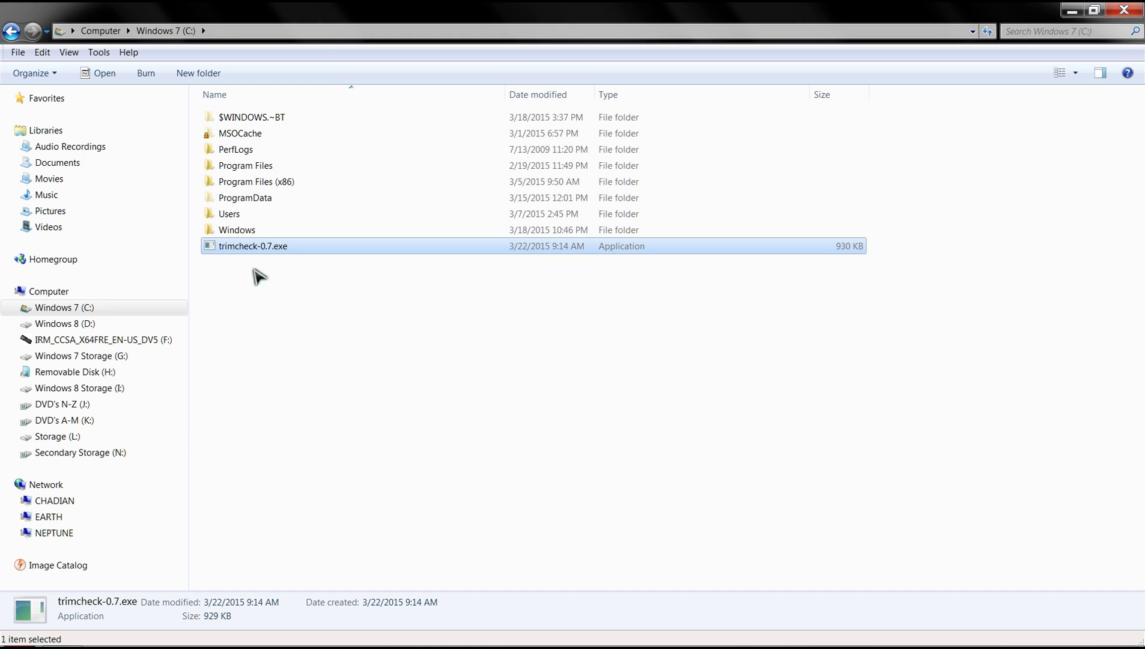
Cut trimcheck-0.7.exe from C: and paste it into the Windows 8 (D:) drive
right_click(222, 253)
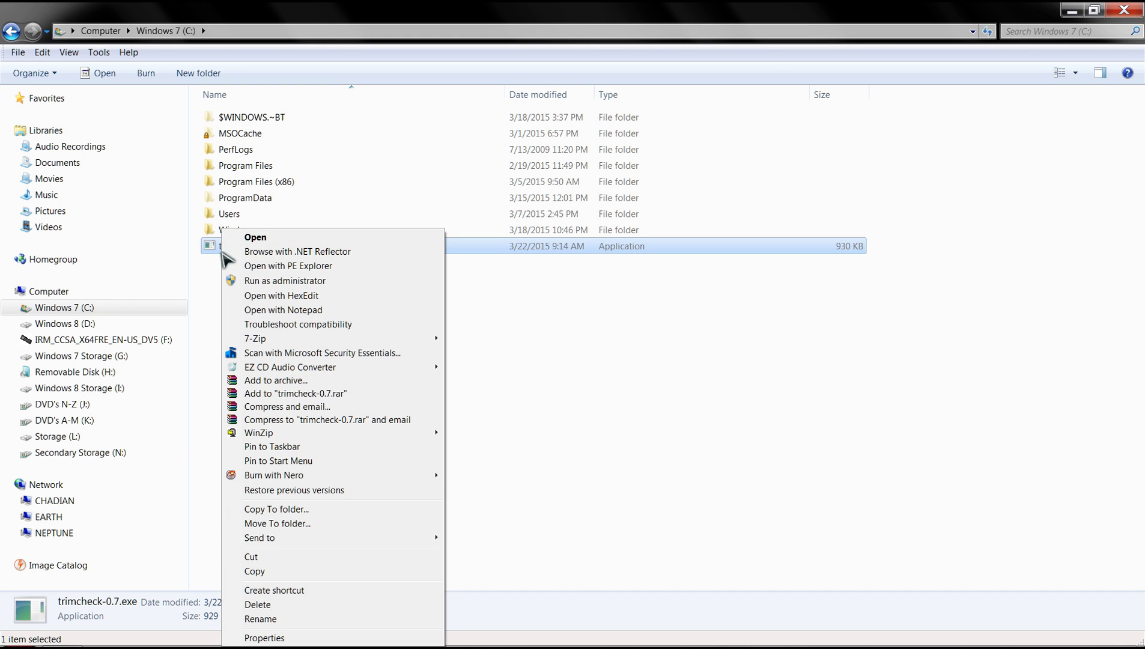
click(253, 558)
click(62, 330)
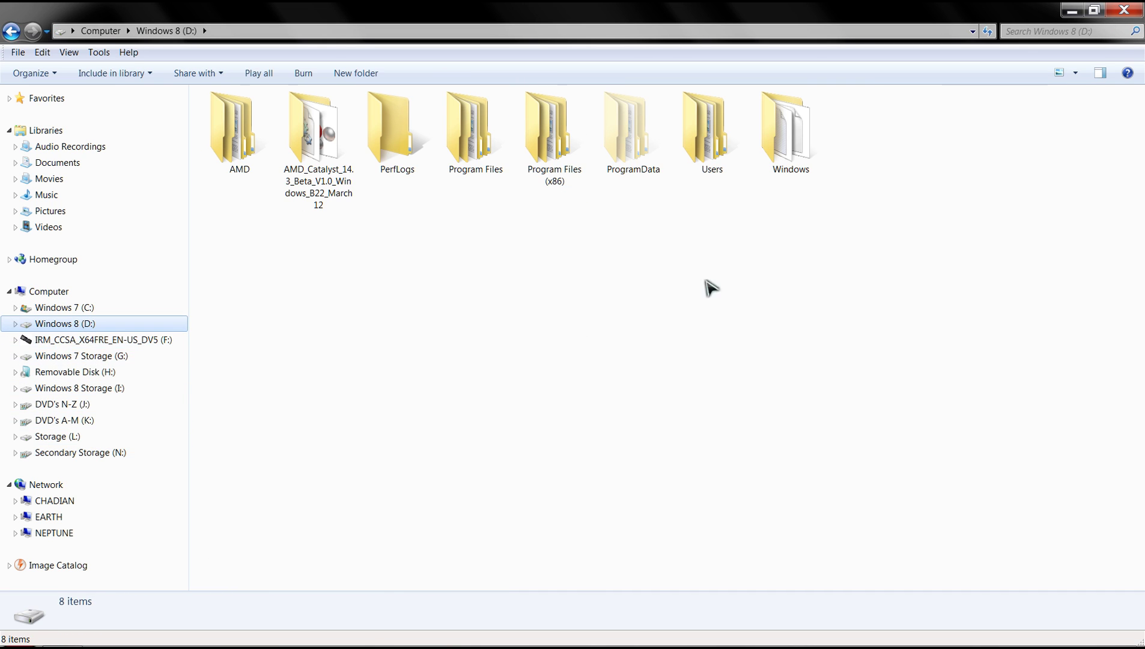
right_click(444, 294)
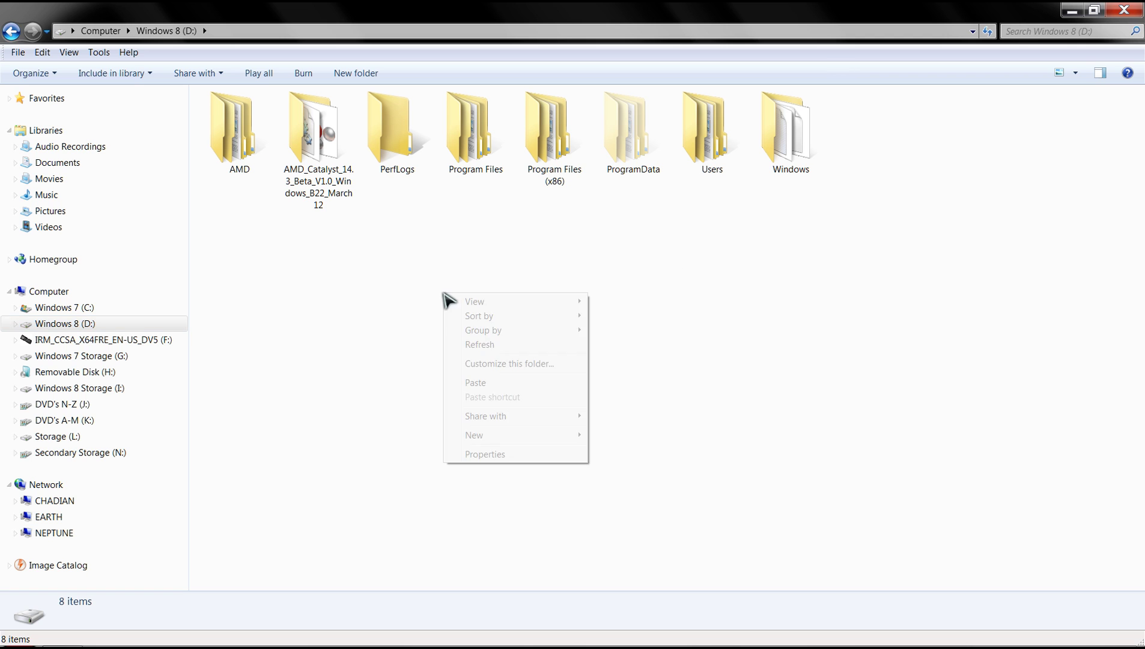
click(490, 385)
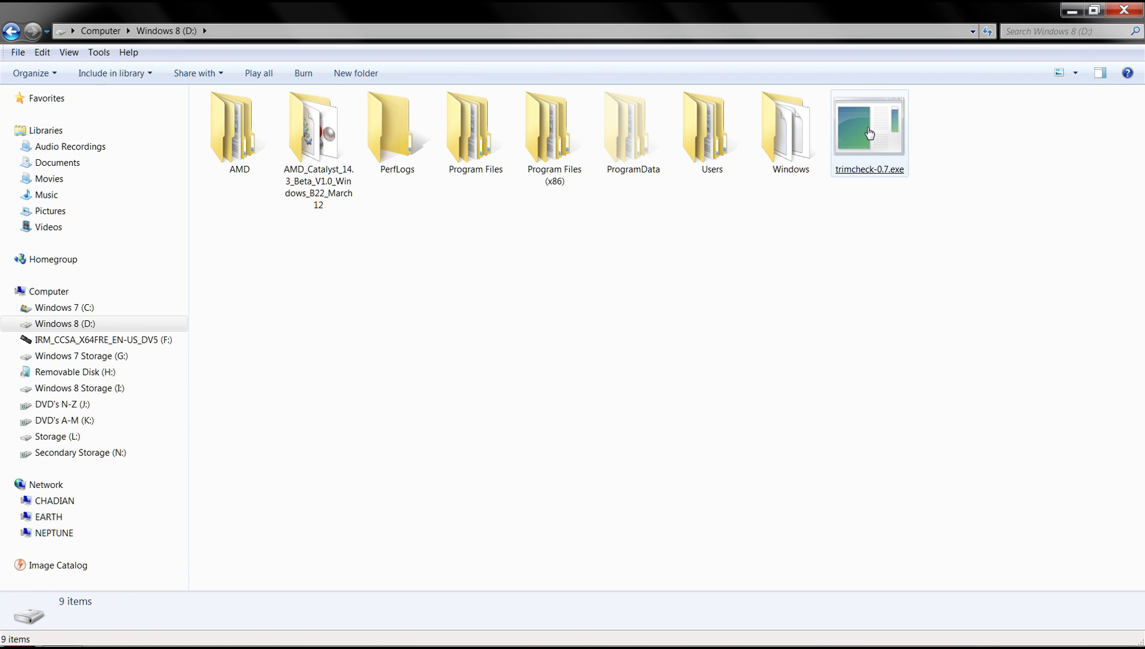
Run the trimcheck test on D:, exit, and relaunch it to read the NOT WORKING verdict
double_click(875, 158)
click(603, 349)
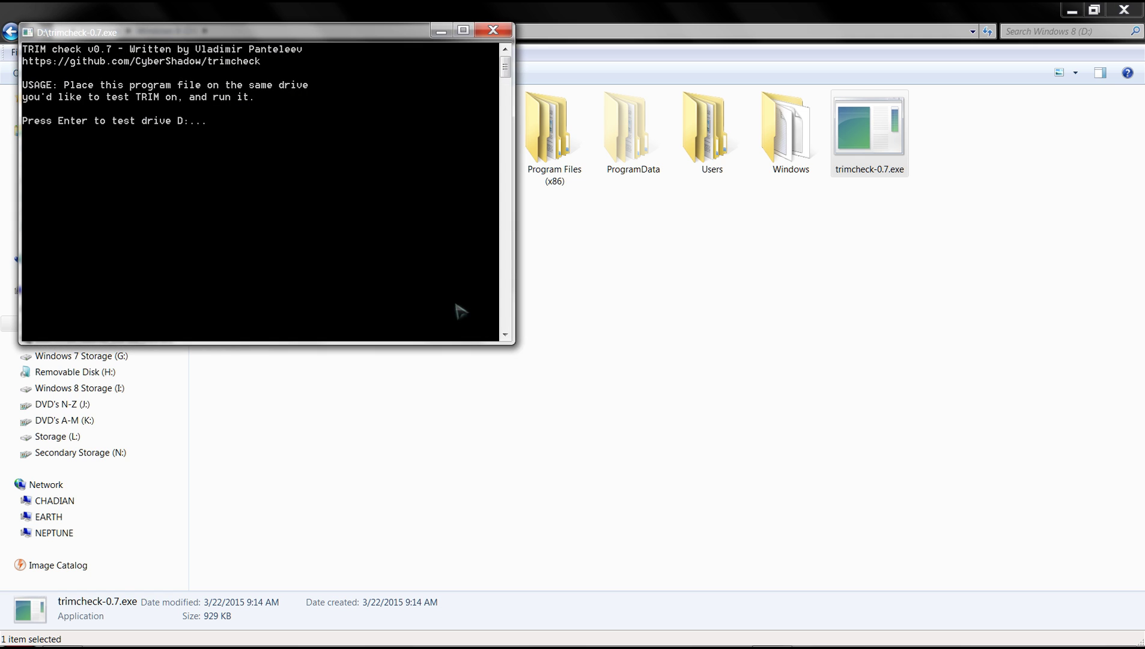
key(Return)
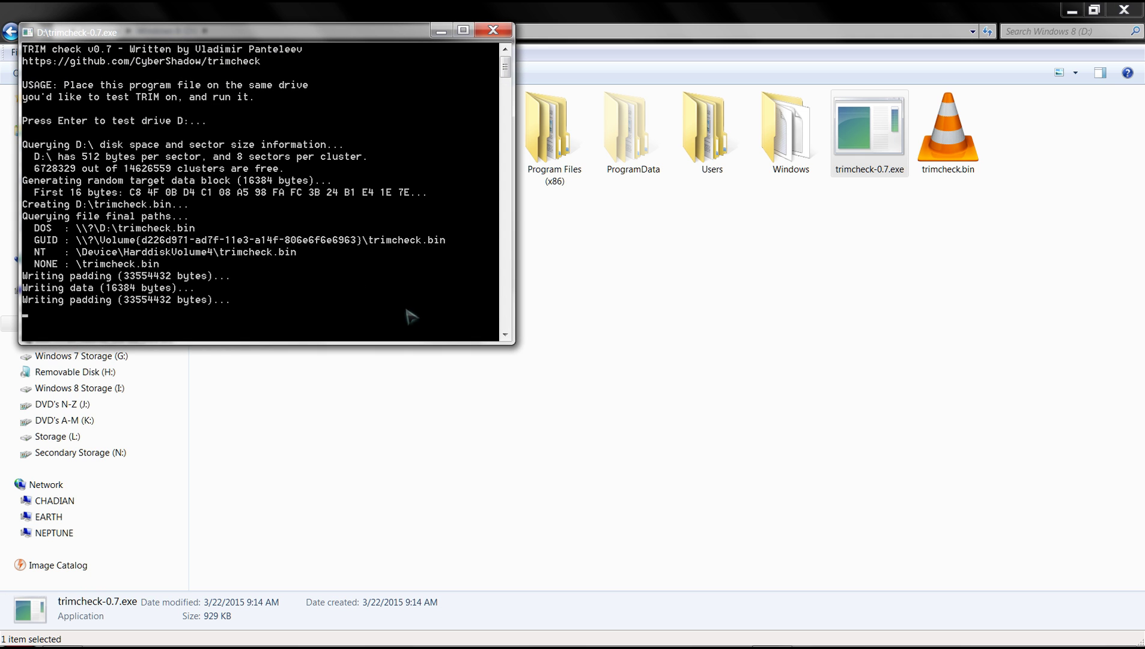
key(Return)
double_click(849, 143)
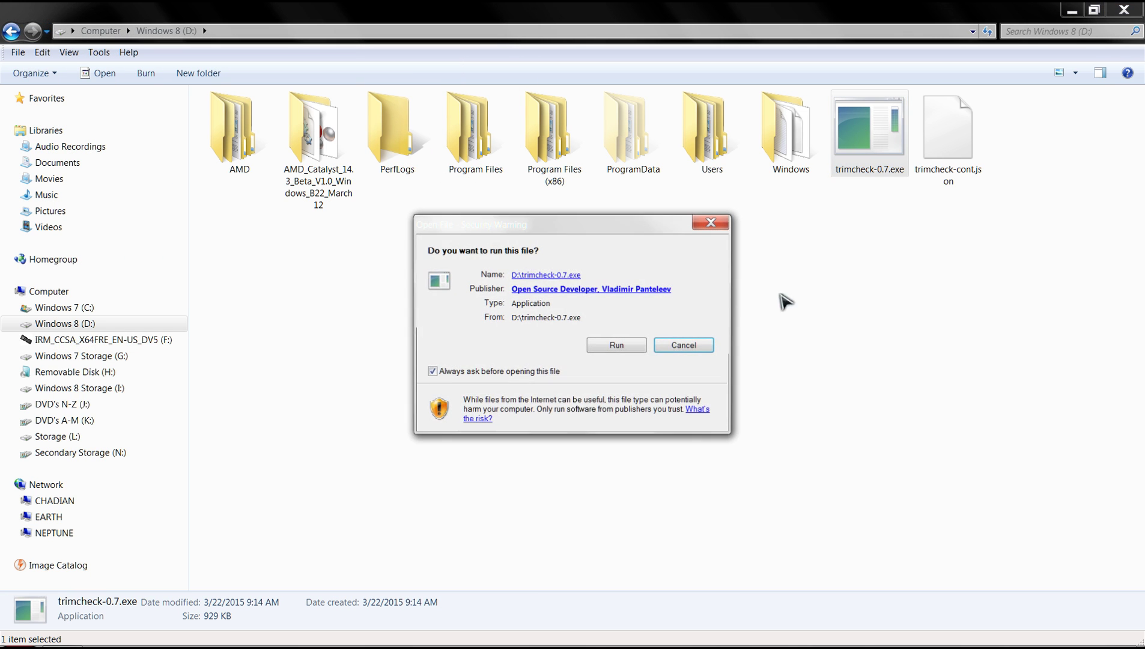
click(612, 348)
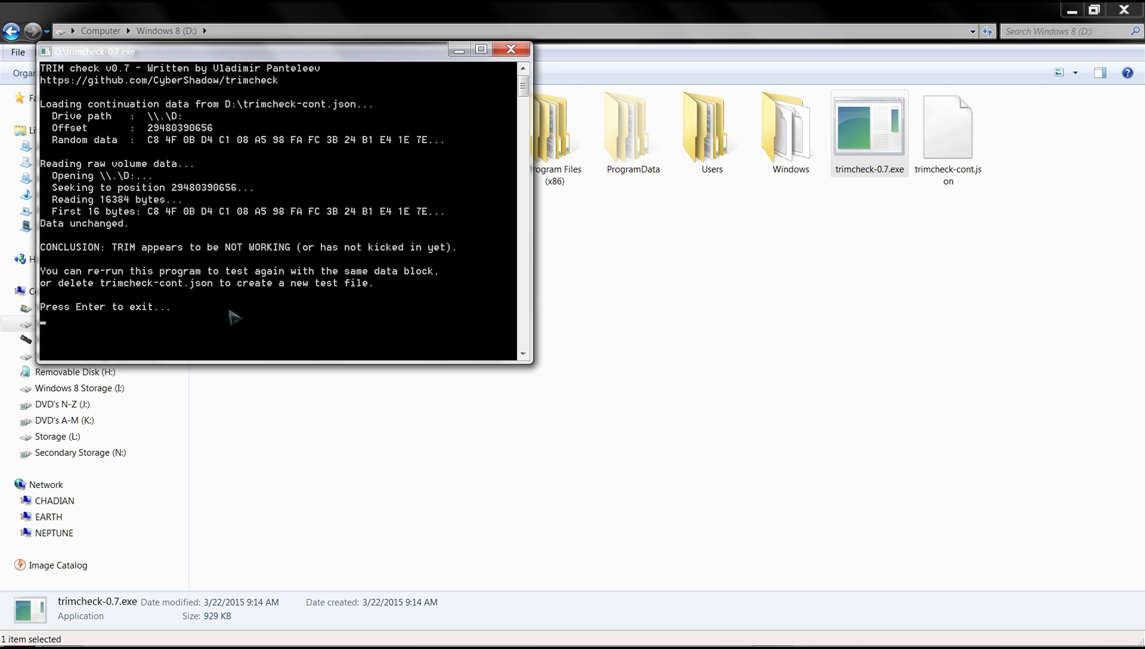
Exit the console and rerun trimcheck-0.7.exe on D:, closing it after the NOT WORKING result
key(Return)
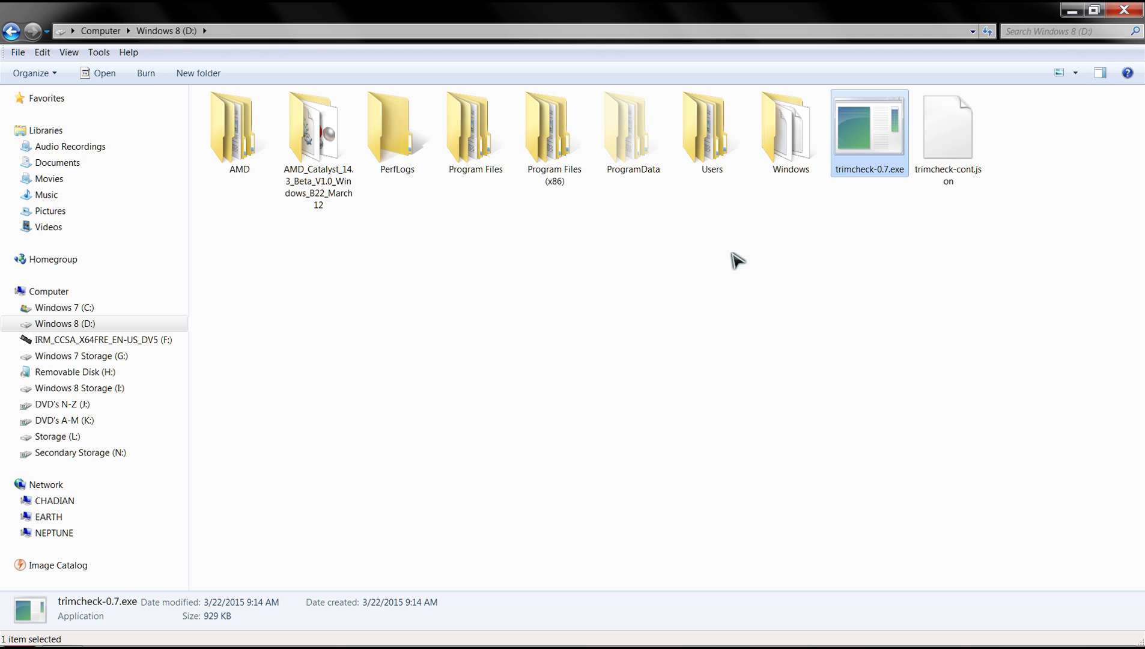
double_click(857, 207)
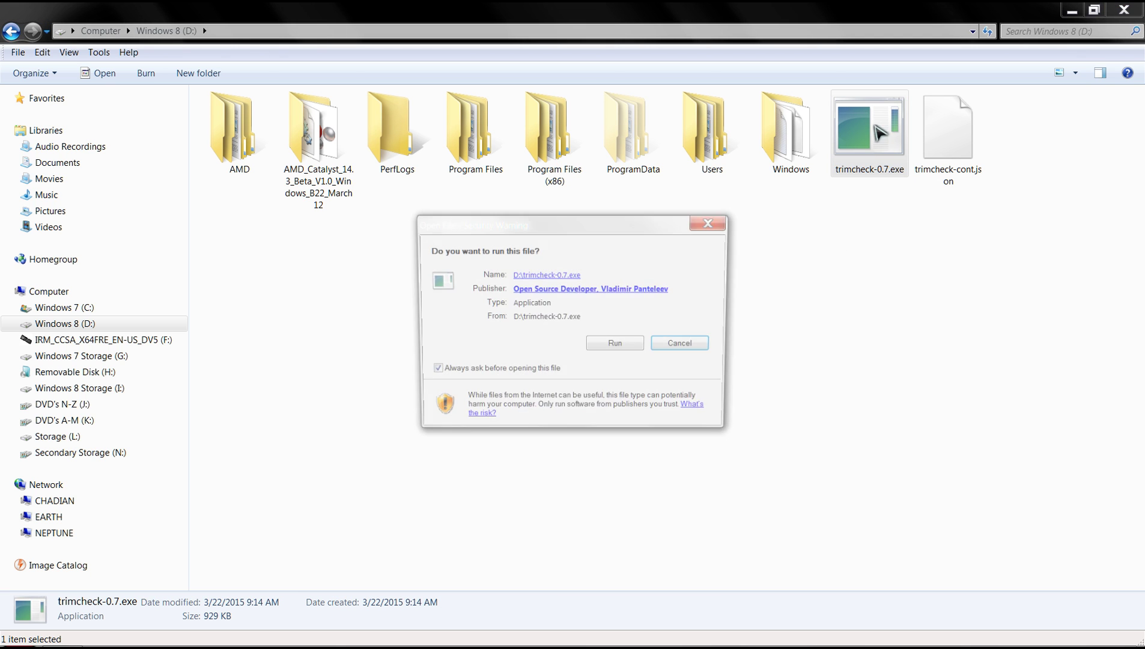
click(617, 345)
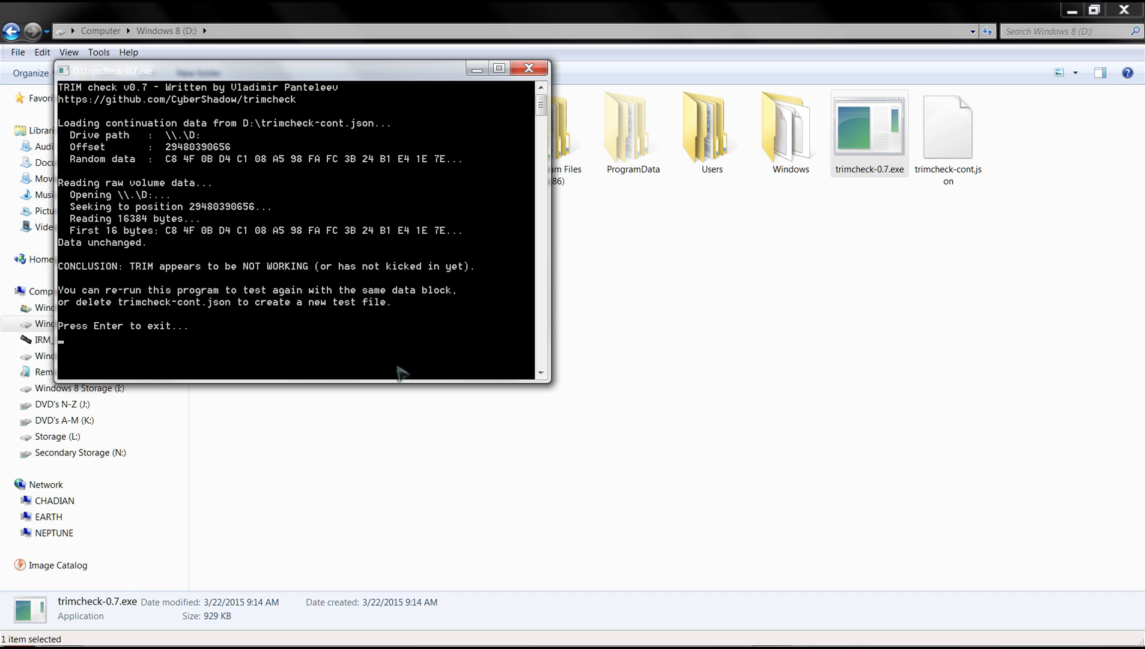
click(528, 68)
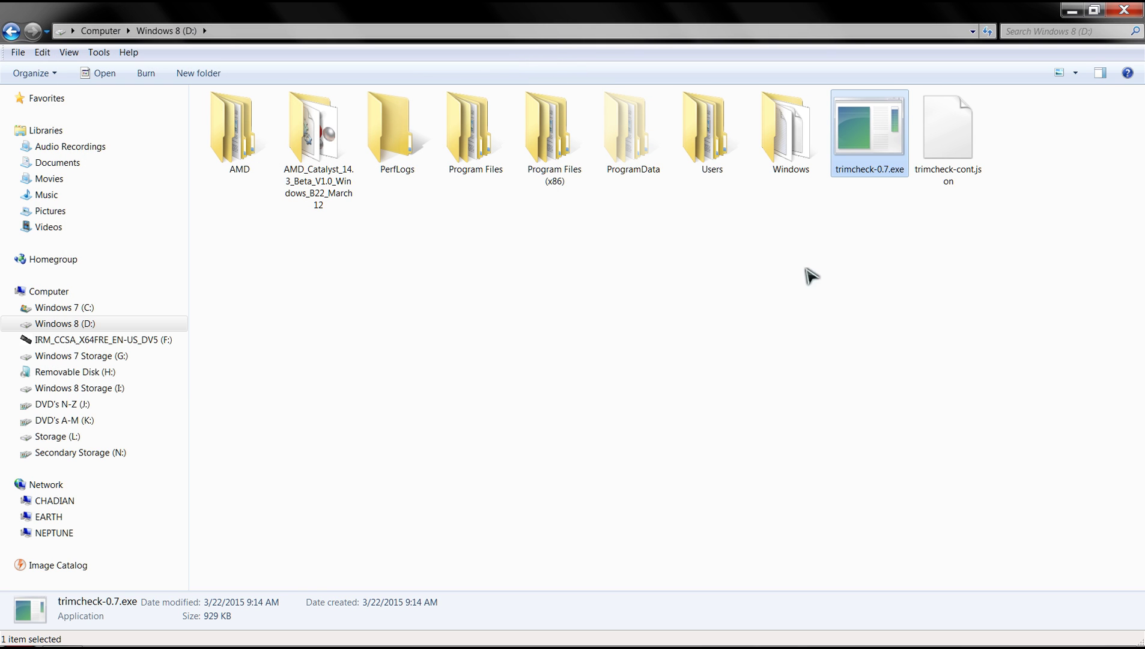
Launch trimcheck-0.7.exe on D: once more and close its console window
click(870, 237)
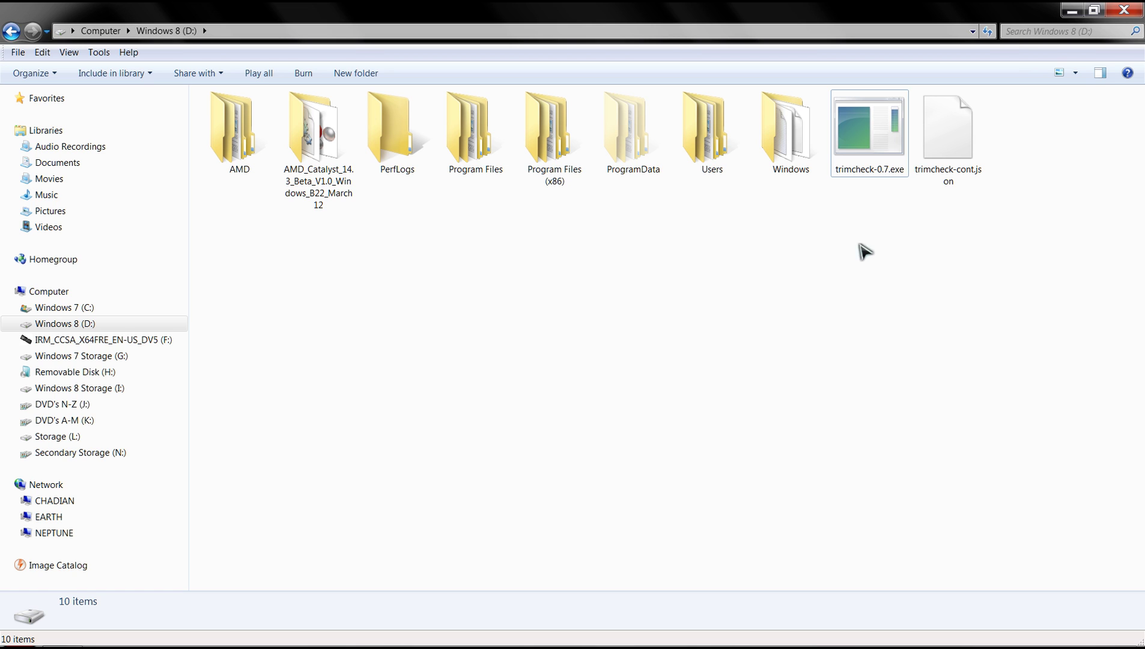
click(874, 157)
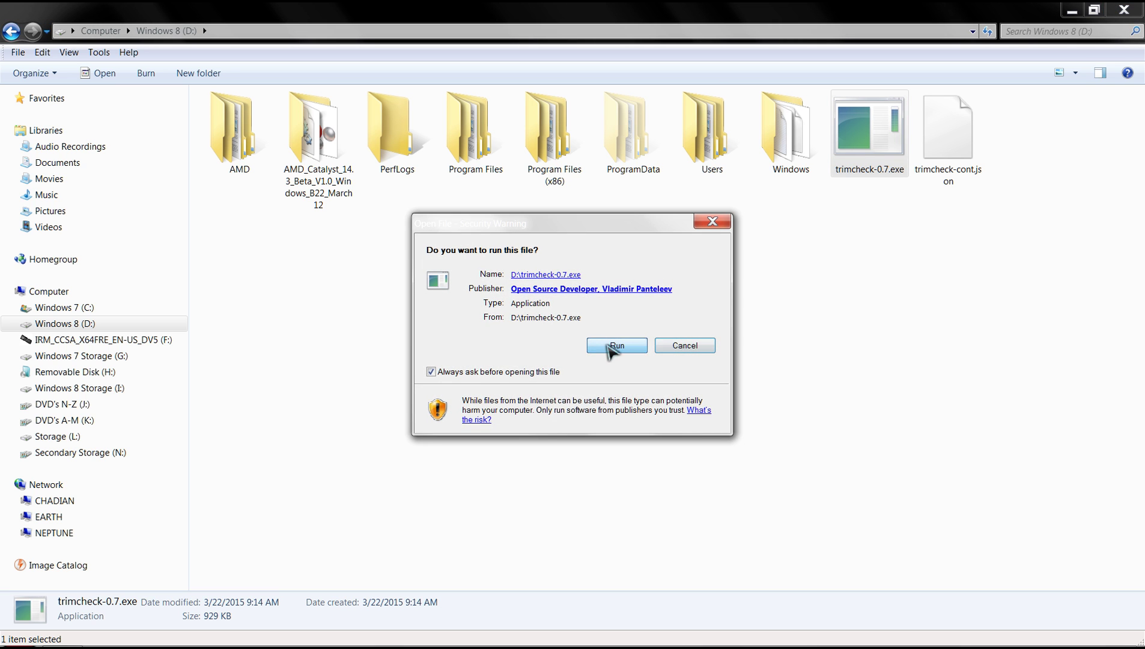
click(618, 346)
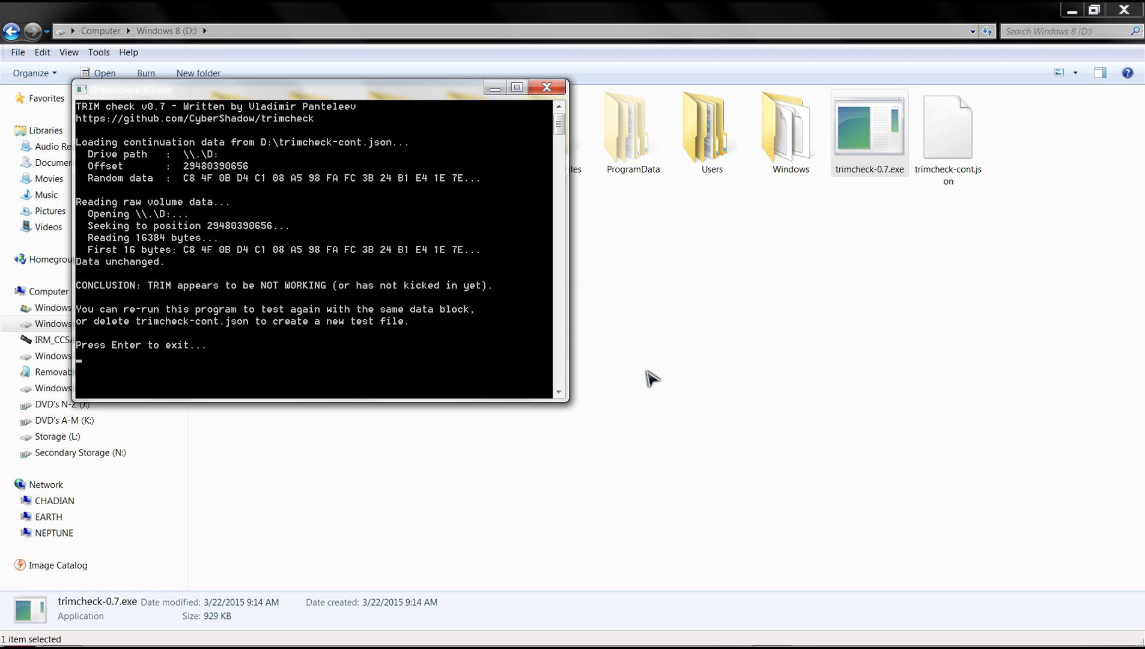
click(555, 93)
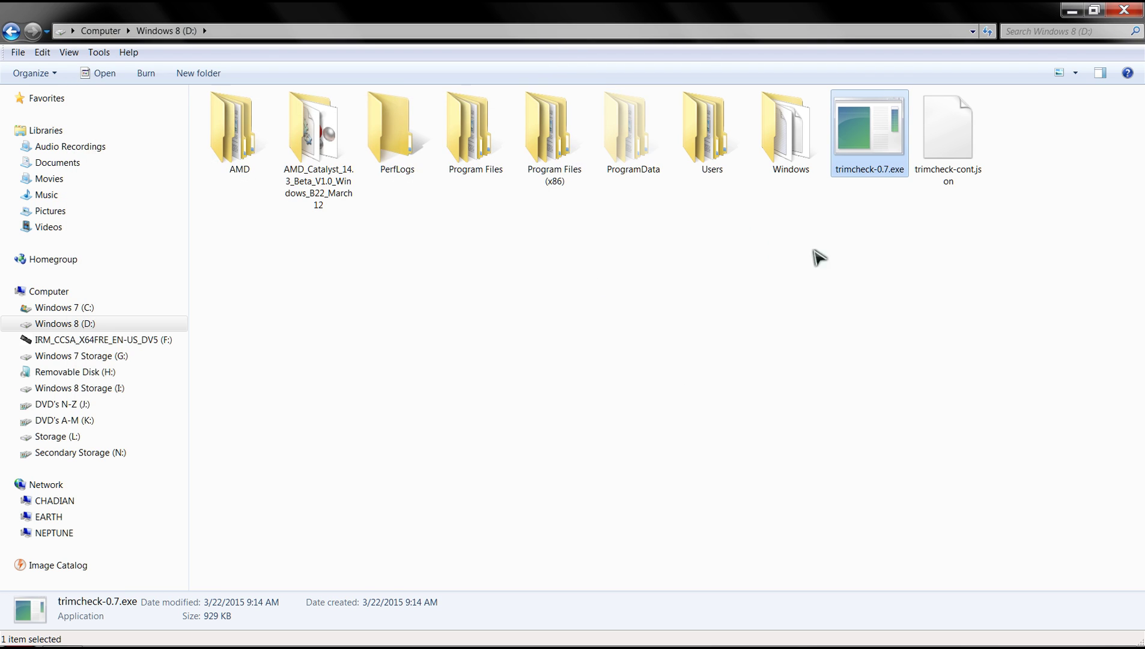
Delete trimcheck-cont.json and start a fresh trimcheck TRIM test on drive D:
right_click(918, 161)
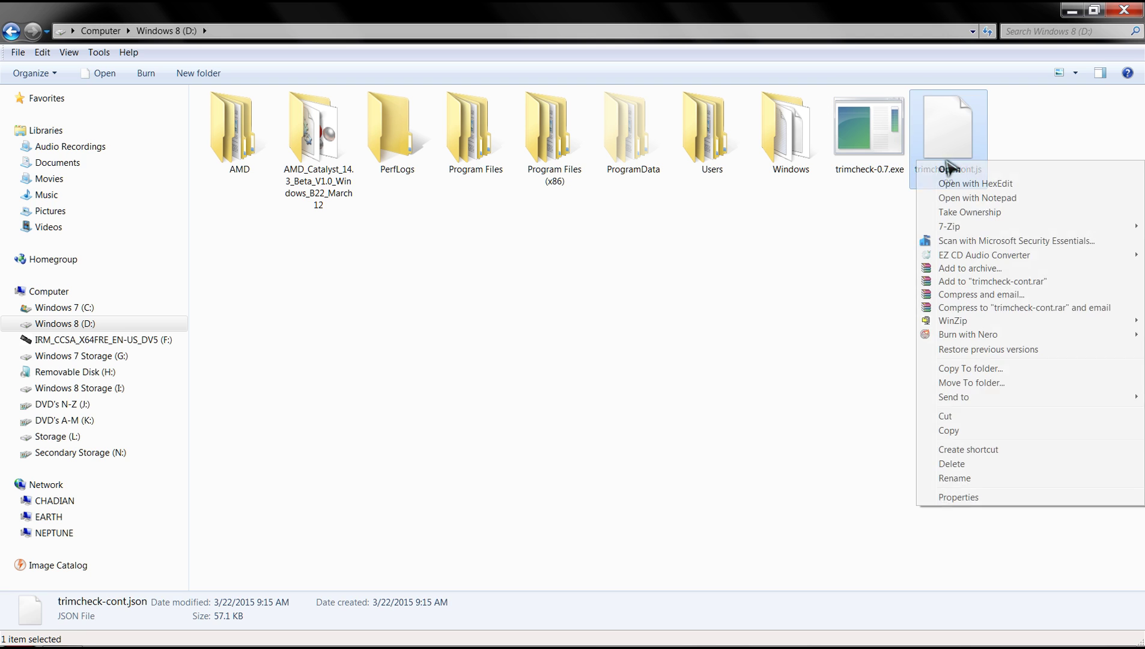
click(952, 464)
double_click(838, 158)
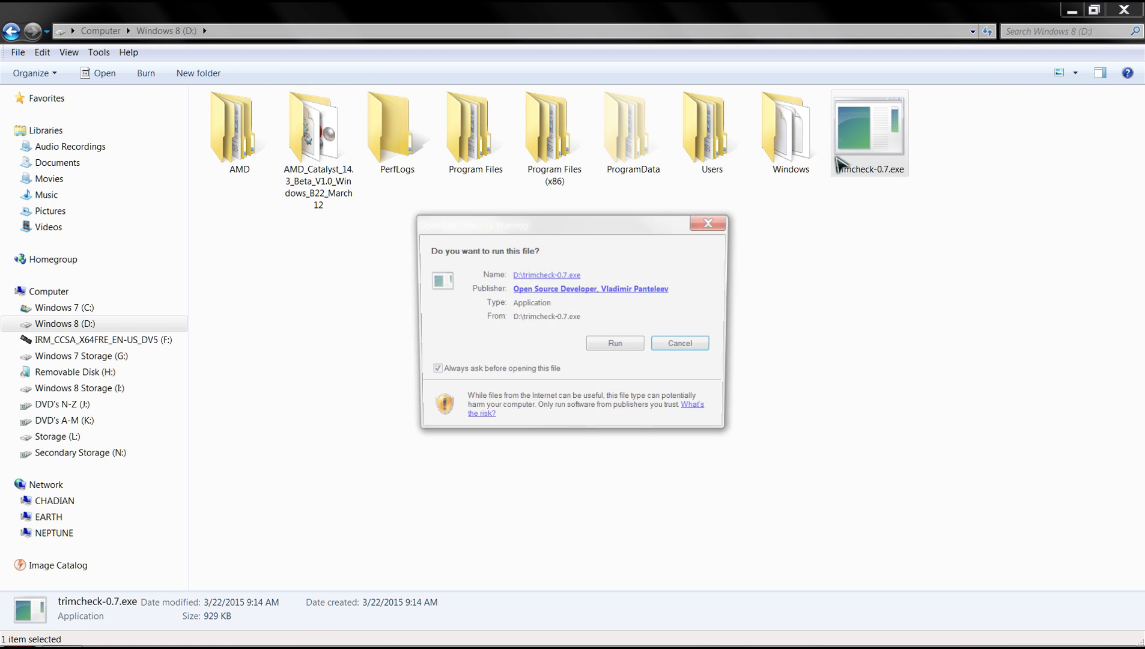
click(616, 346)
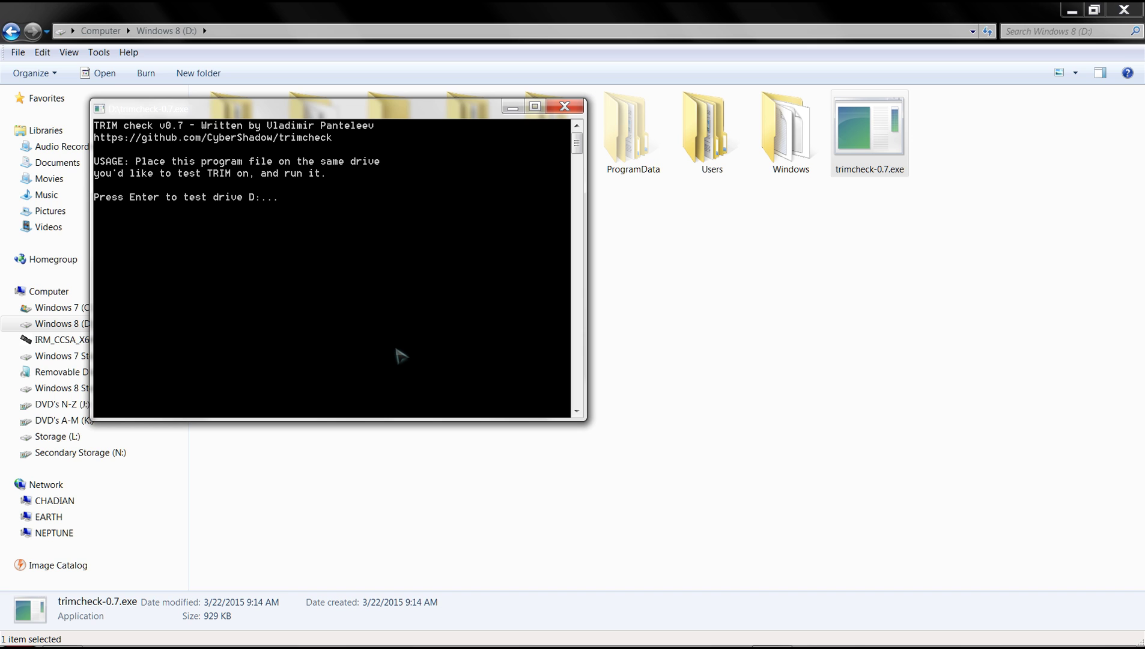
key(Return)
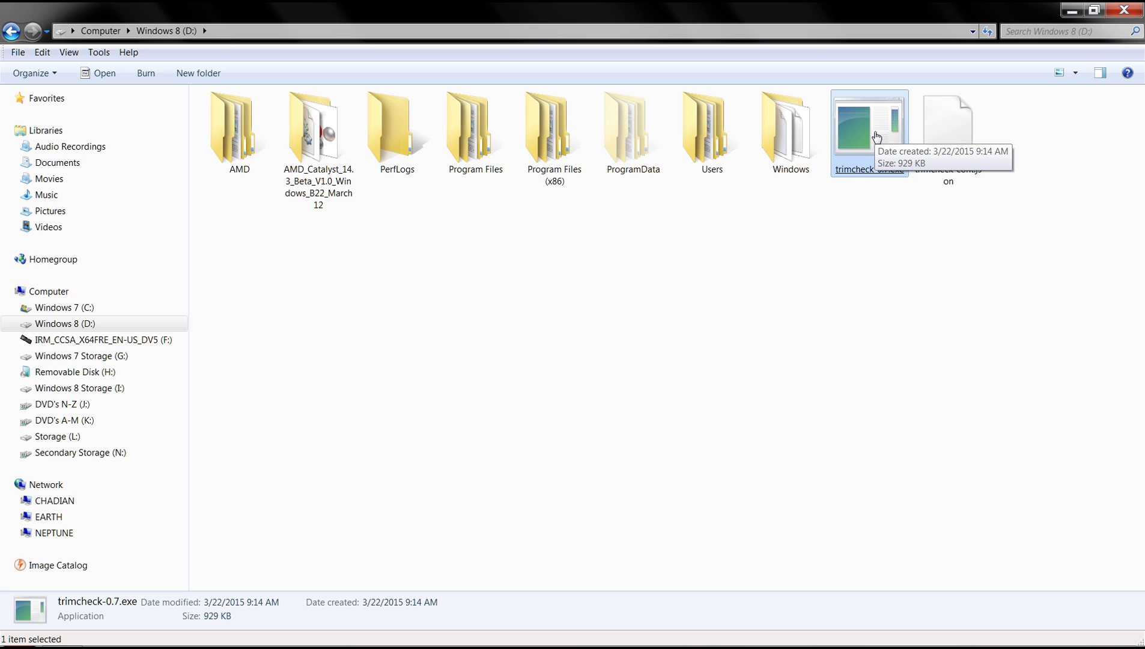
Rerun trimcheck-0.7.exe to read the TRIM WORKING result, then close its console
double_click(877, 137)
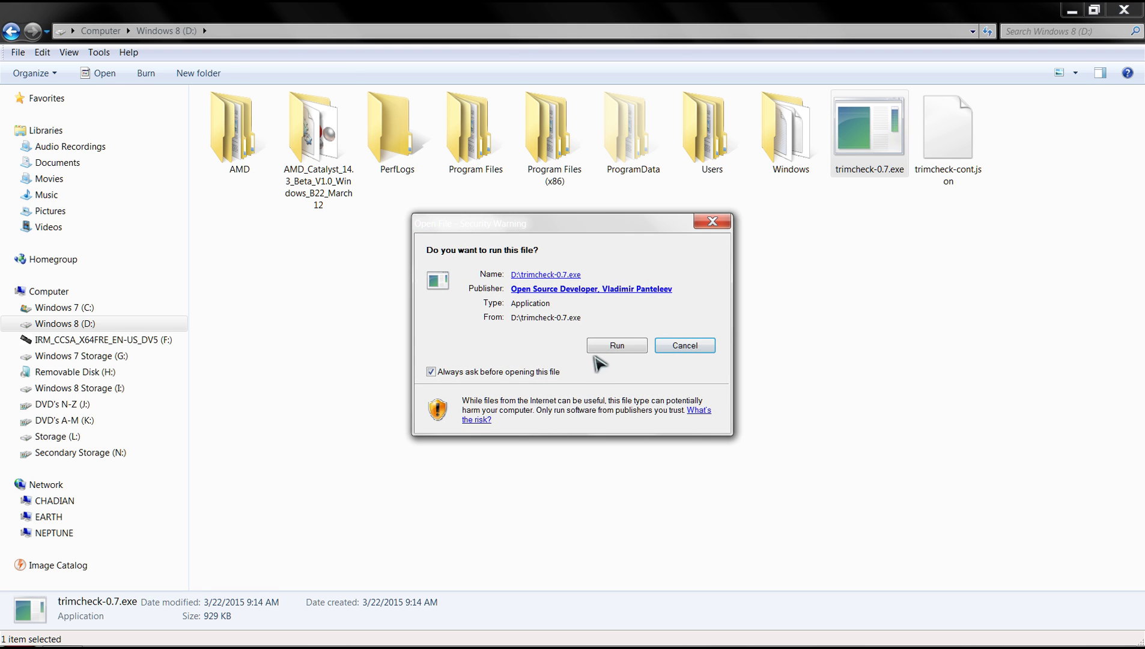
click(616, 346)
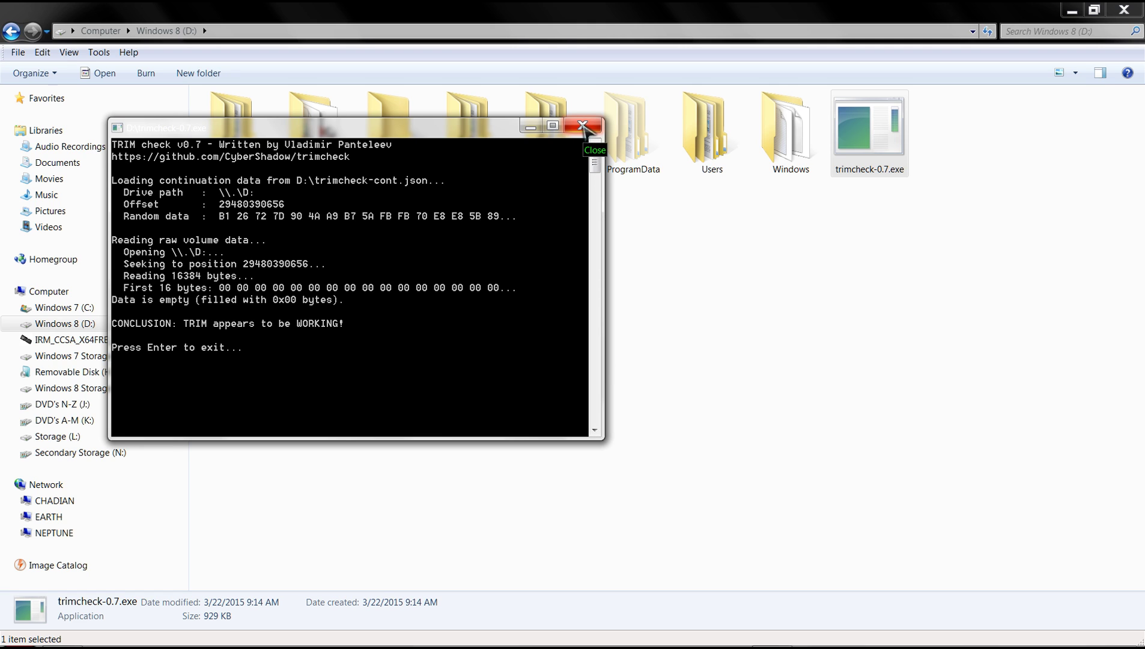
click(582, 126)
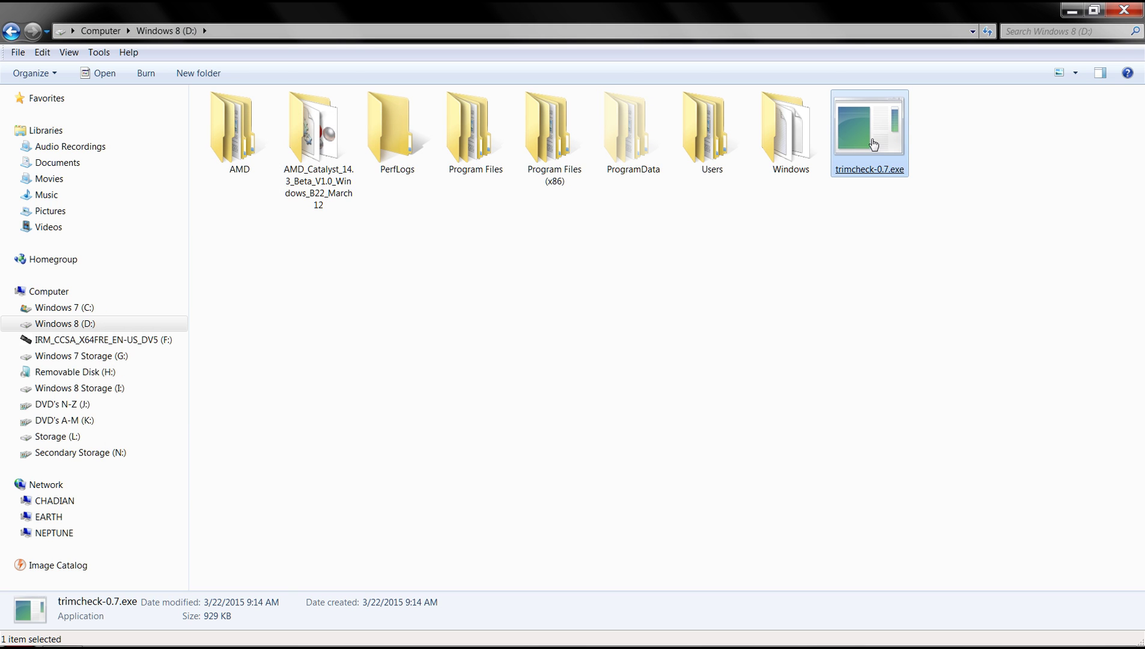
right_click(871, 139)
Delete trimcheck-0.7.exe from drive D:
click(910, 516)
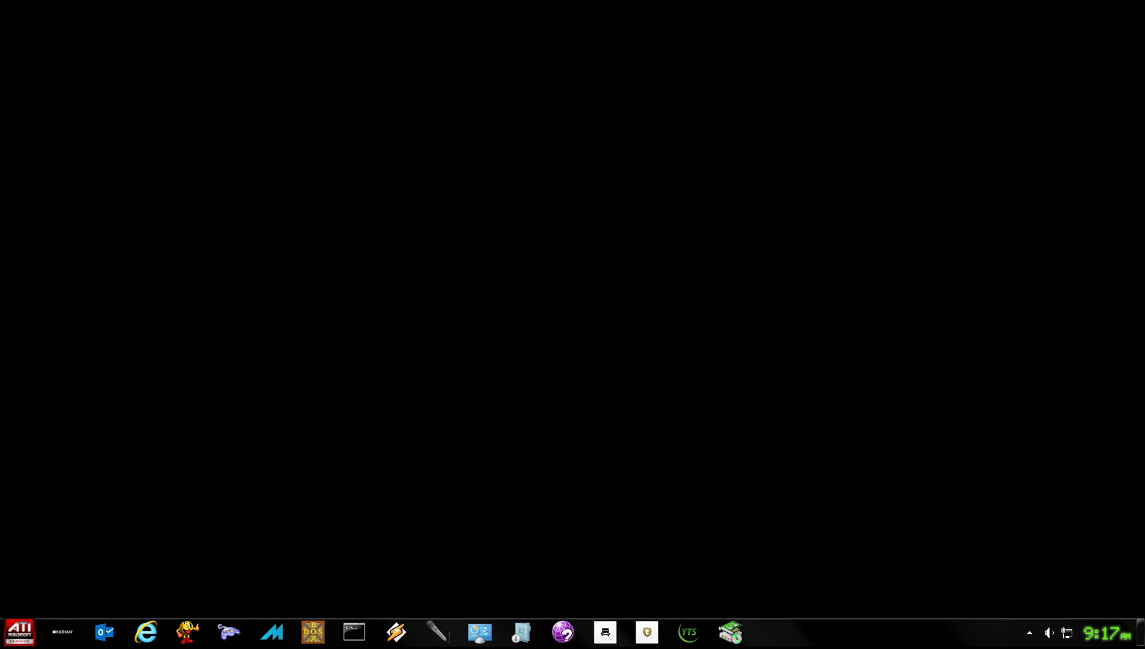
In the administrator Command Prompt, run 'fsutil behavior query disabledeletenotify', which returns 0
click(354, 634)
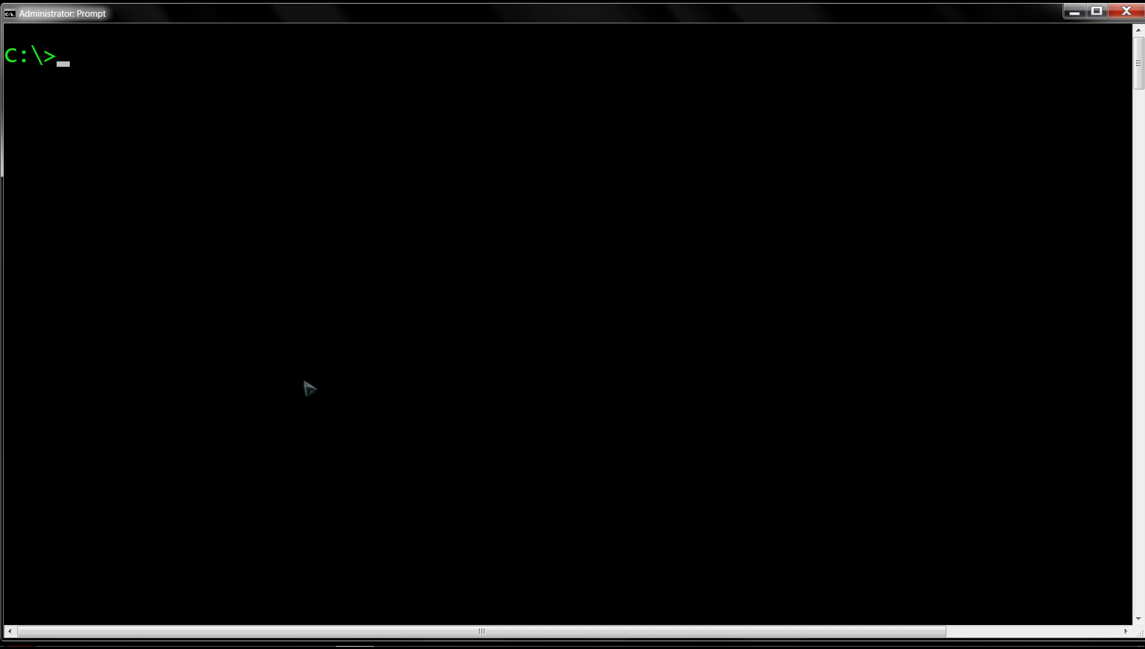
text(fs)
text(ulti)
key(BackSpace)
key(BackSpace)
text(il)
key(BackSpace)
key(BackSpace)
key(BackSpace)
key(BackSpace)
text(til )
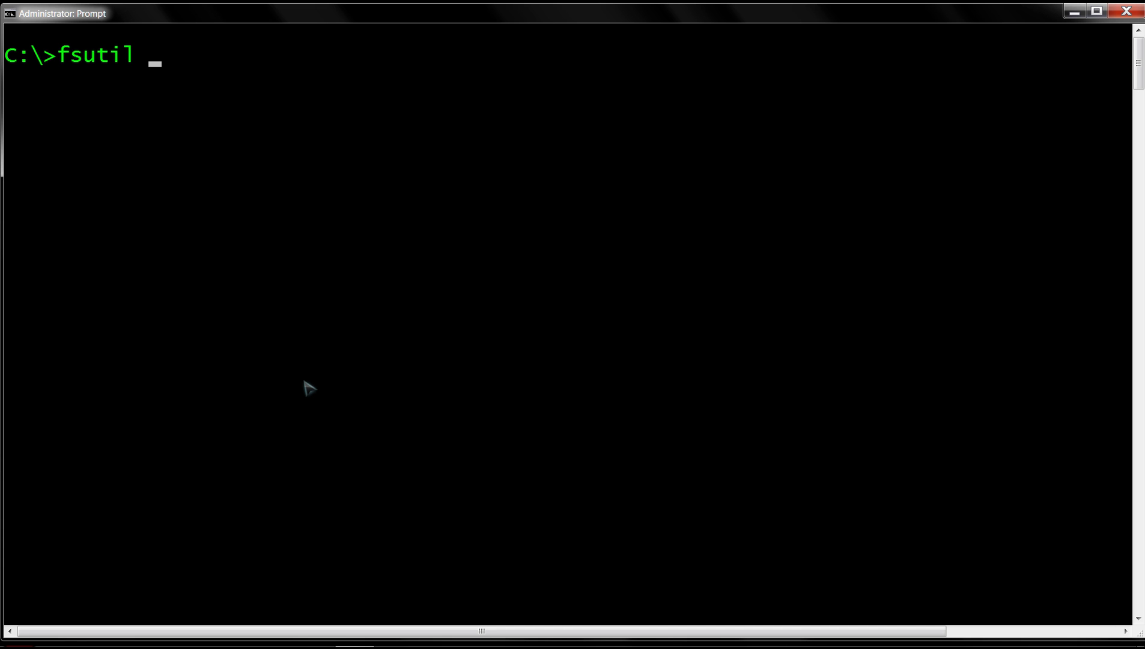
text(behavior)
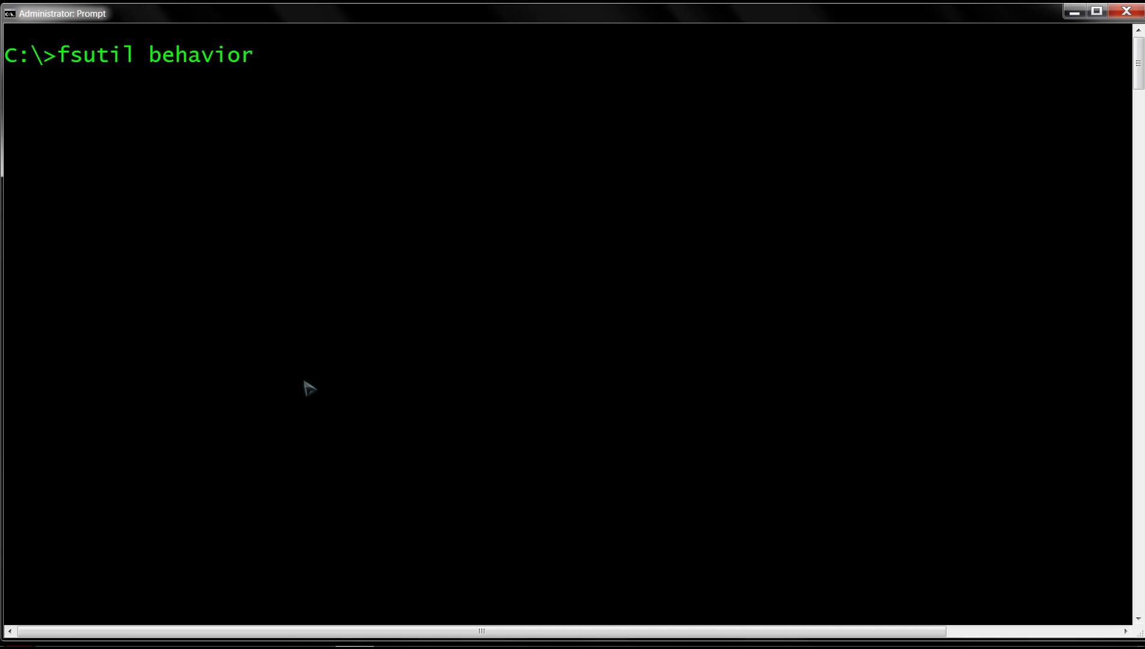
text( query disabl)
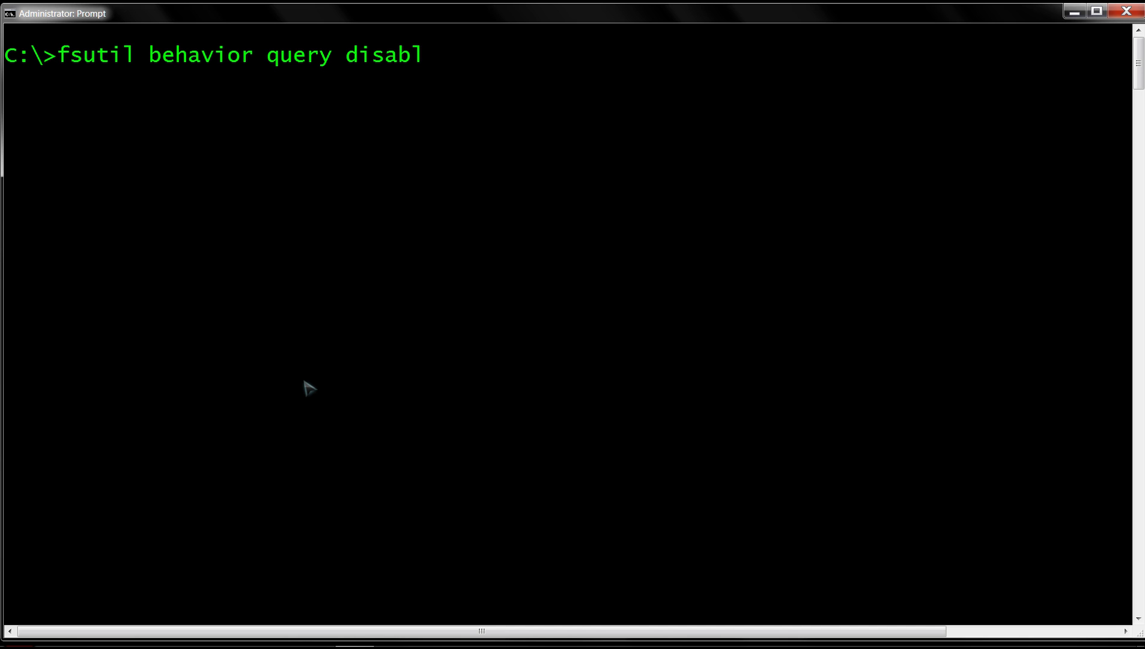
text(edeleten)
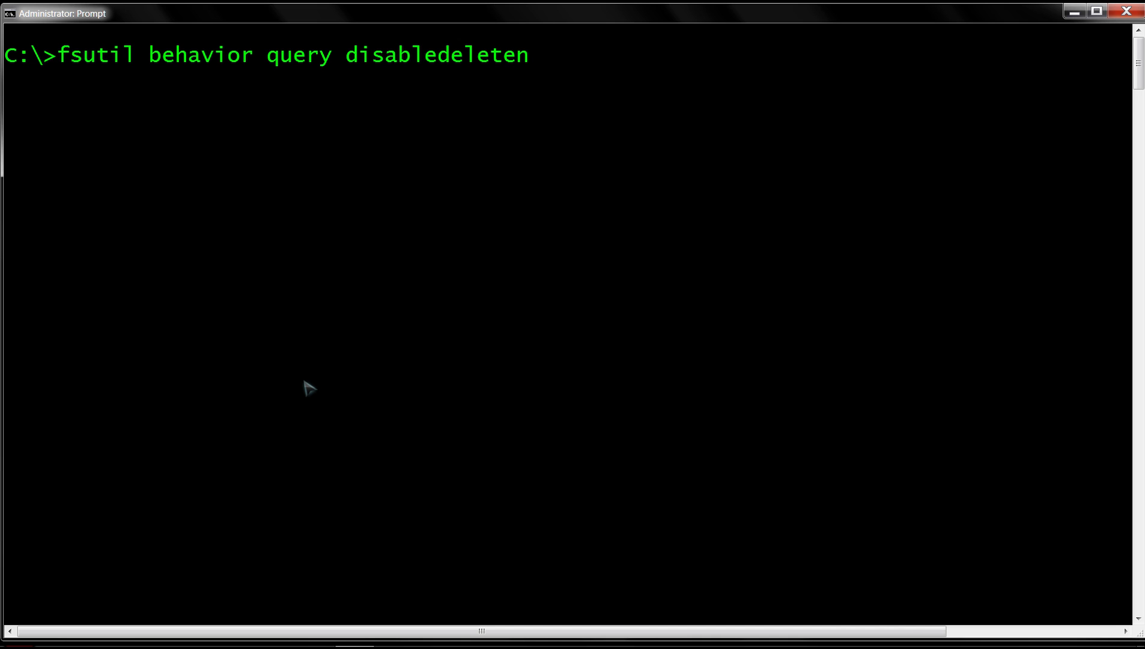
text(otify)
key(Return)
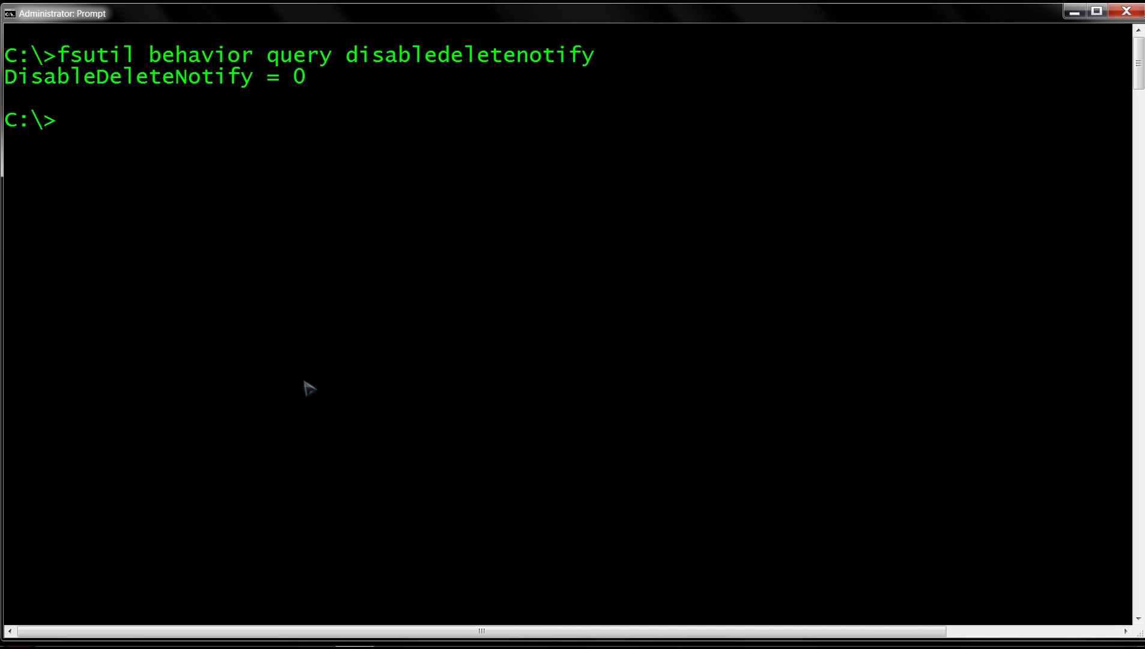
Run 'fsutil behavior set disabledeletenotify 1', then re-query to confirm the value is 1
text(fsutil b)
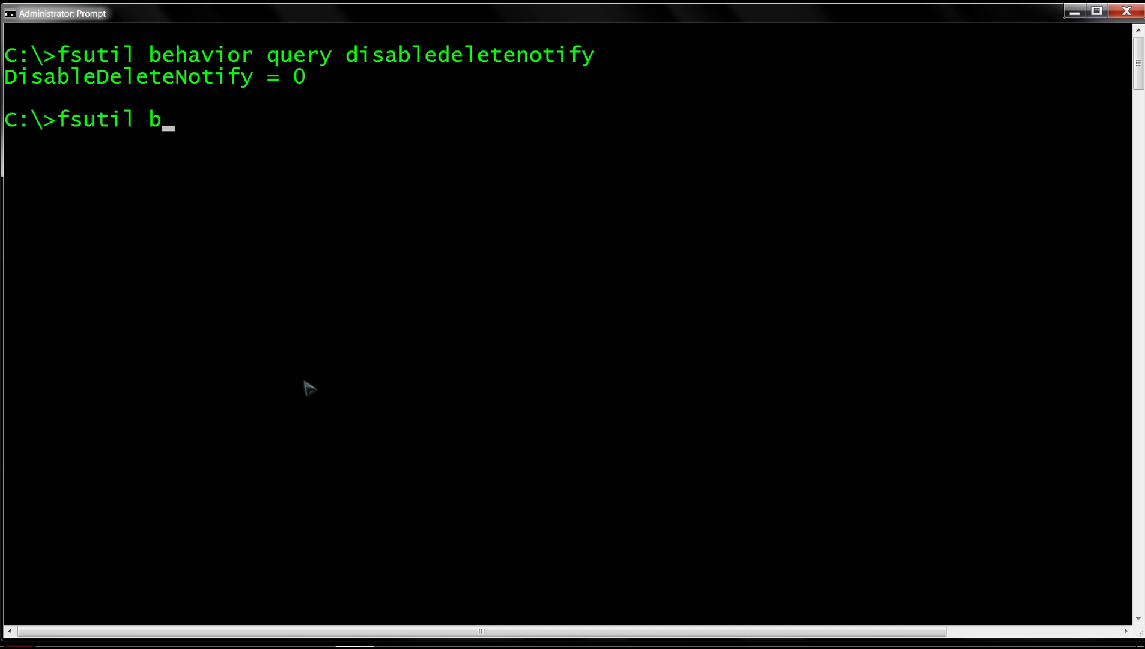
text(ehavior)
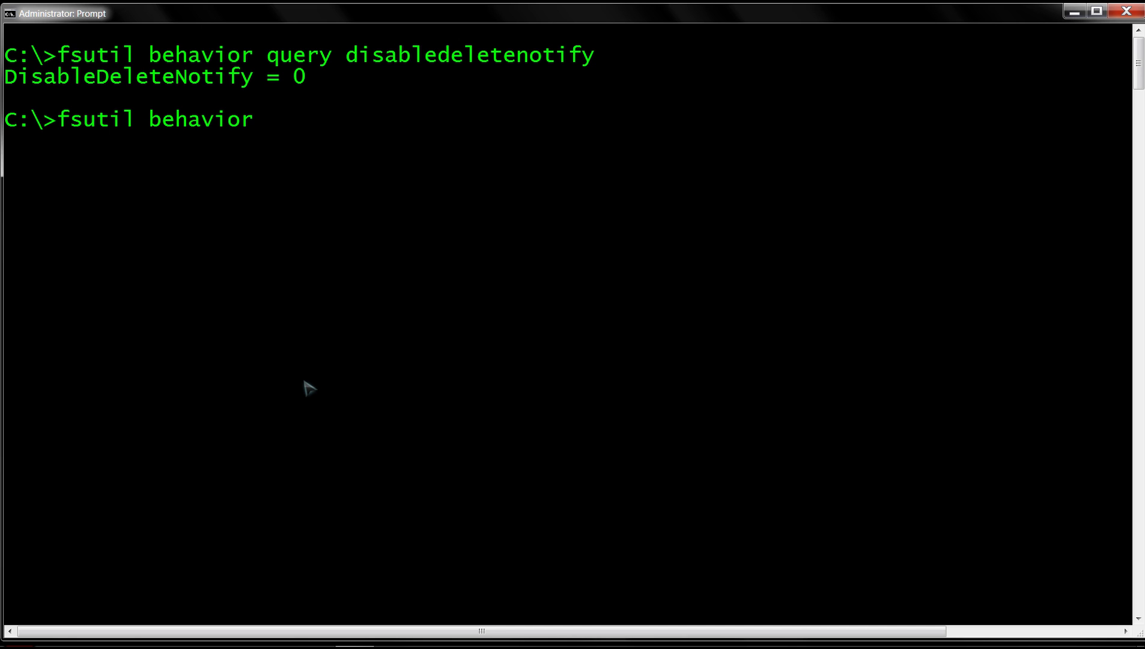
text( set disa)
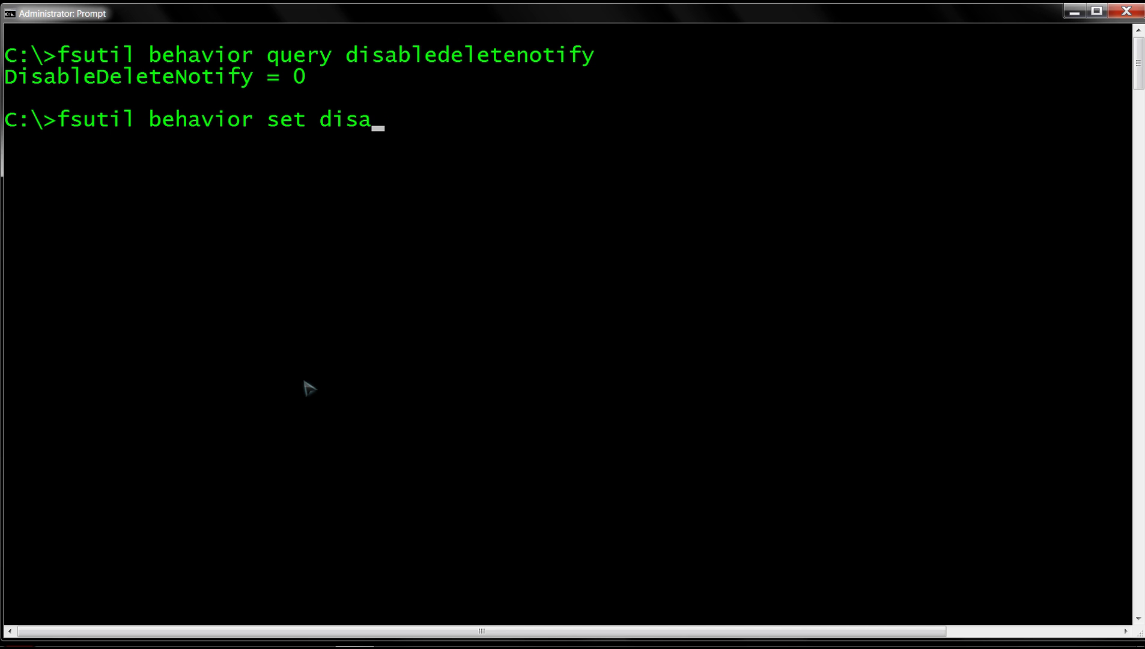
text(bledelete)
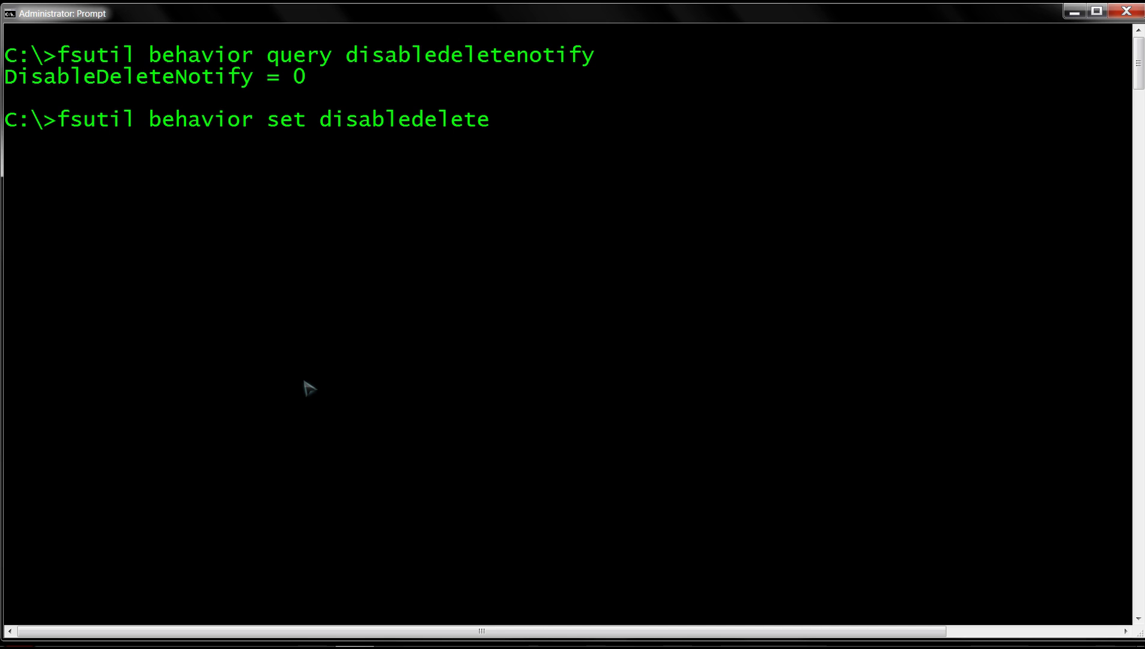
text(notify 1)
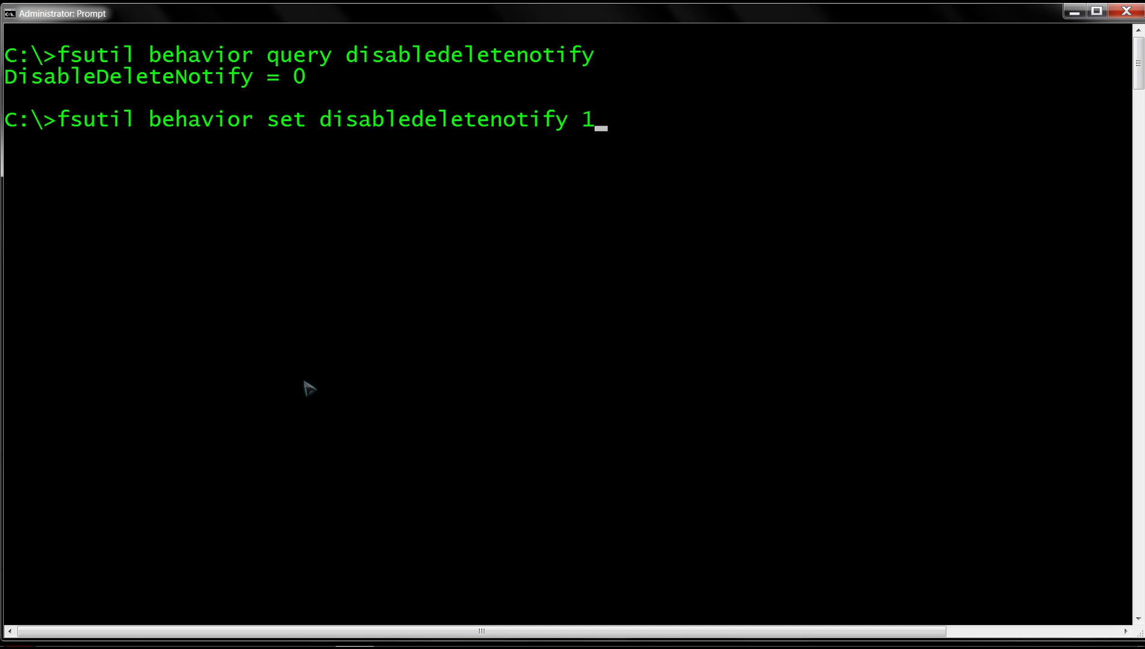
key(Return)
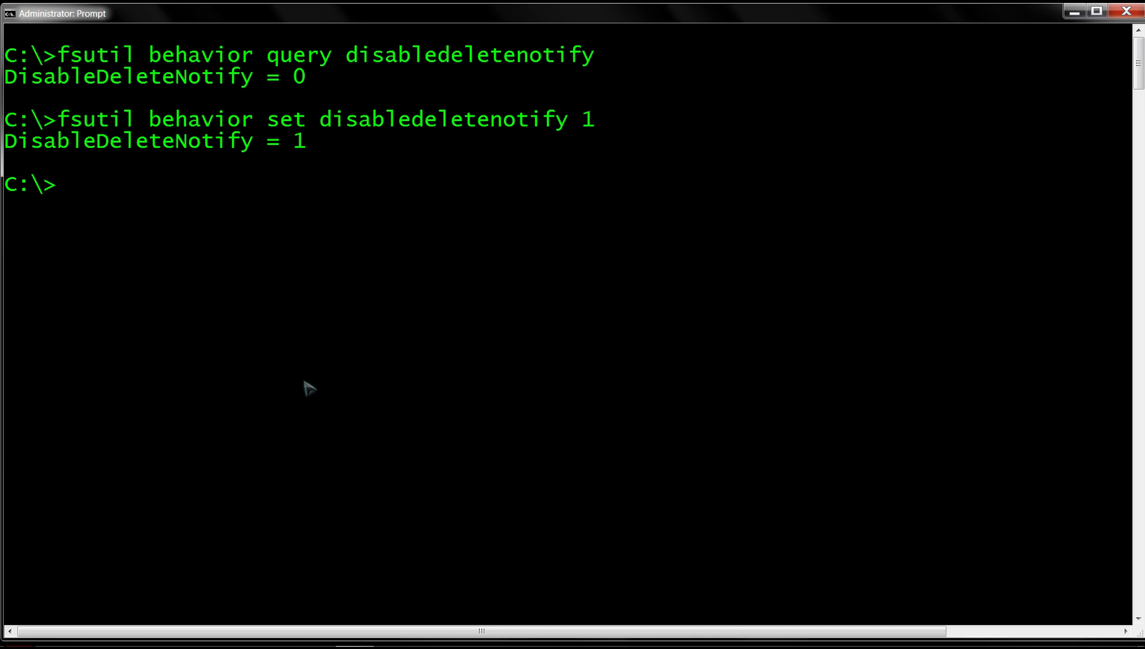
text(fsutil behavior)
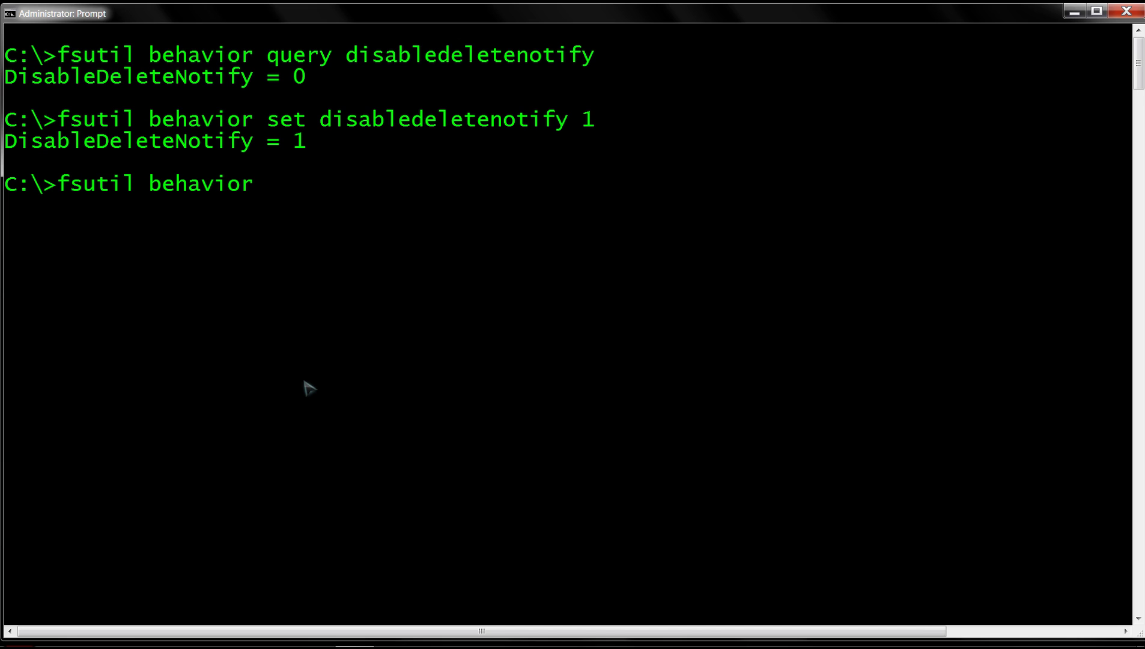
text( query disablede)
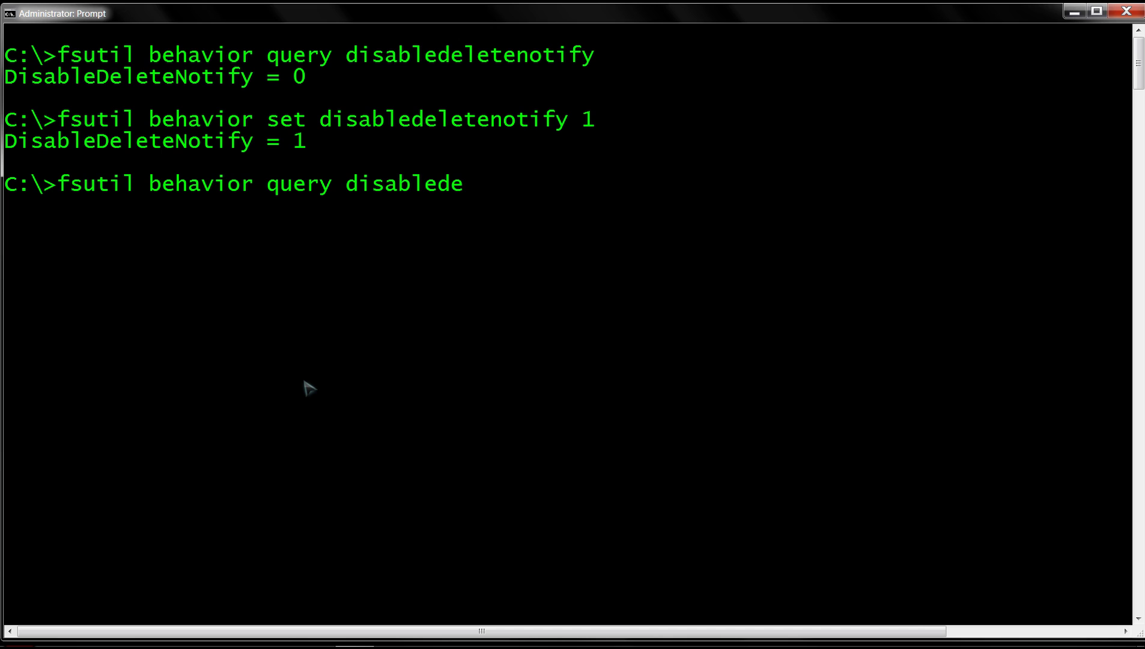
text(letenotify)
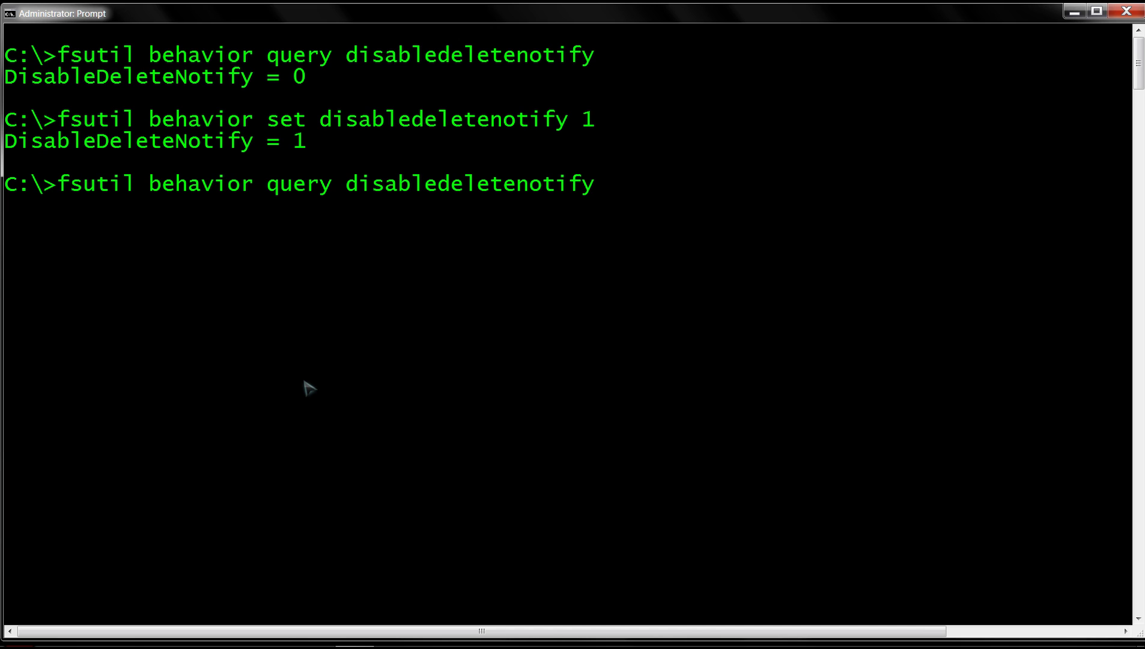
key(Return)
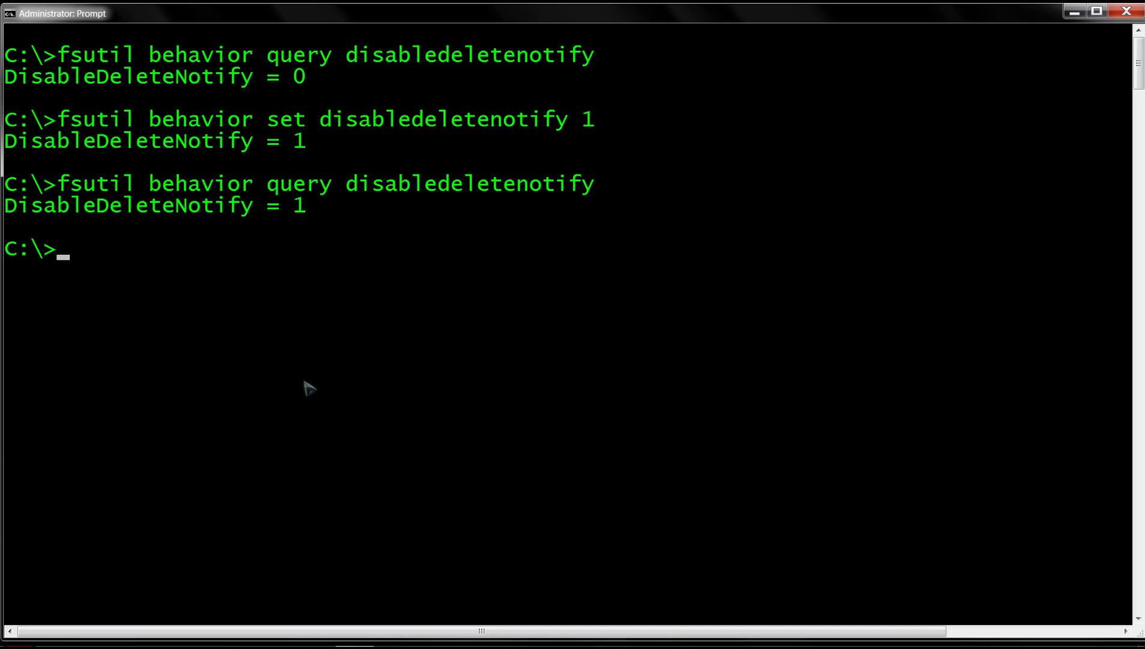
Run 'fsutil behavior set disabledeletenotify 0', then re-query disabledeletenotify to confirm it reads 0
text(fsutil behavior qu)
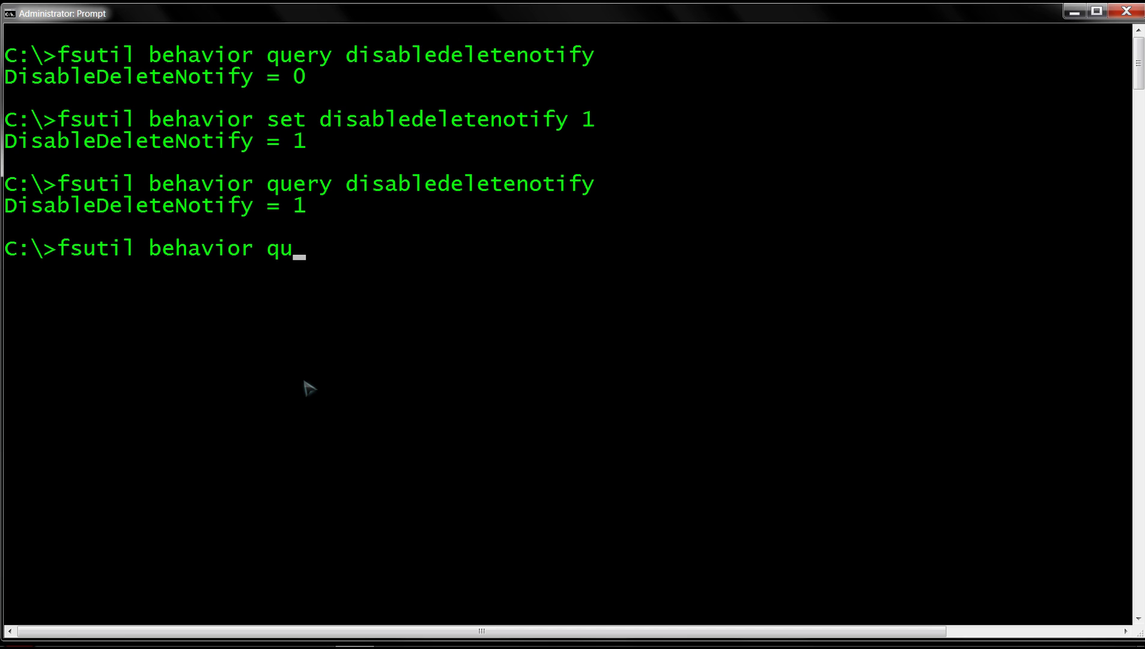
key(BackSpace)
key(BackSpace)
text(set disabl)
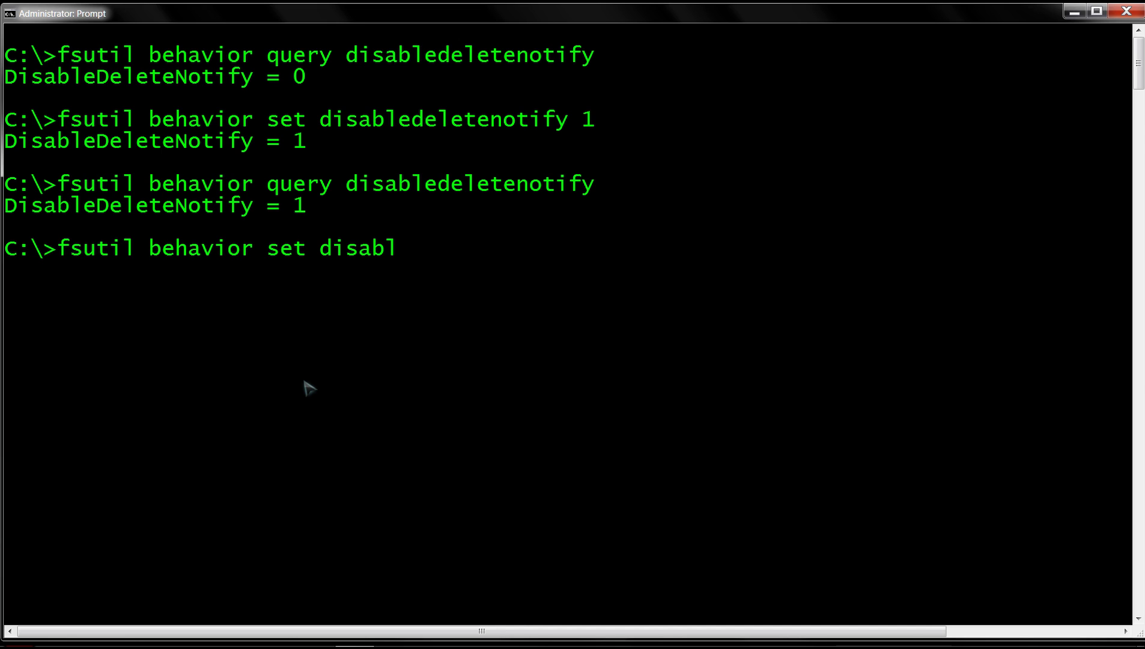
text(edelete)
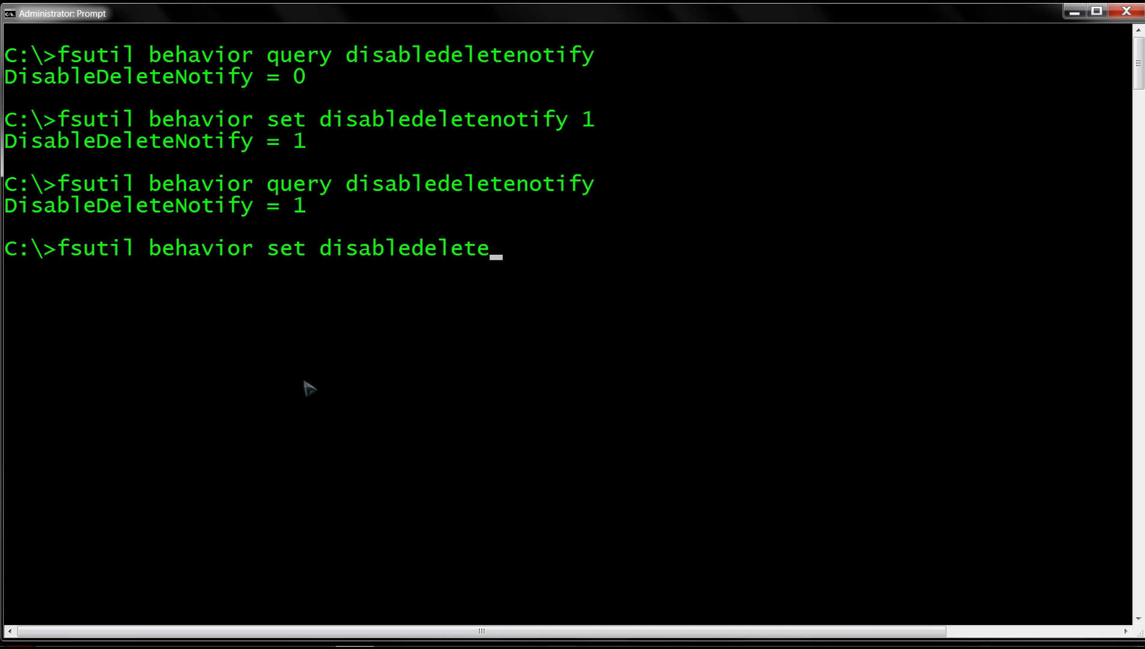
text(notify)
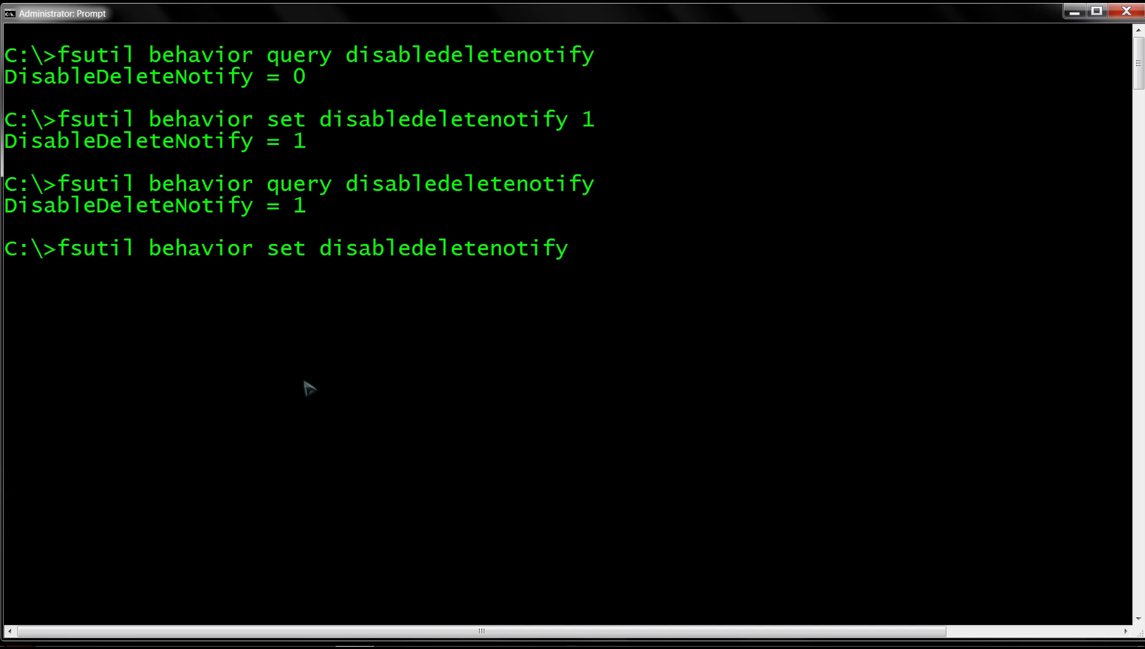
text( 0)
key(Return)
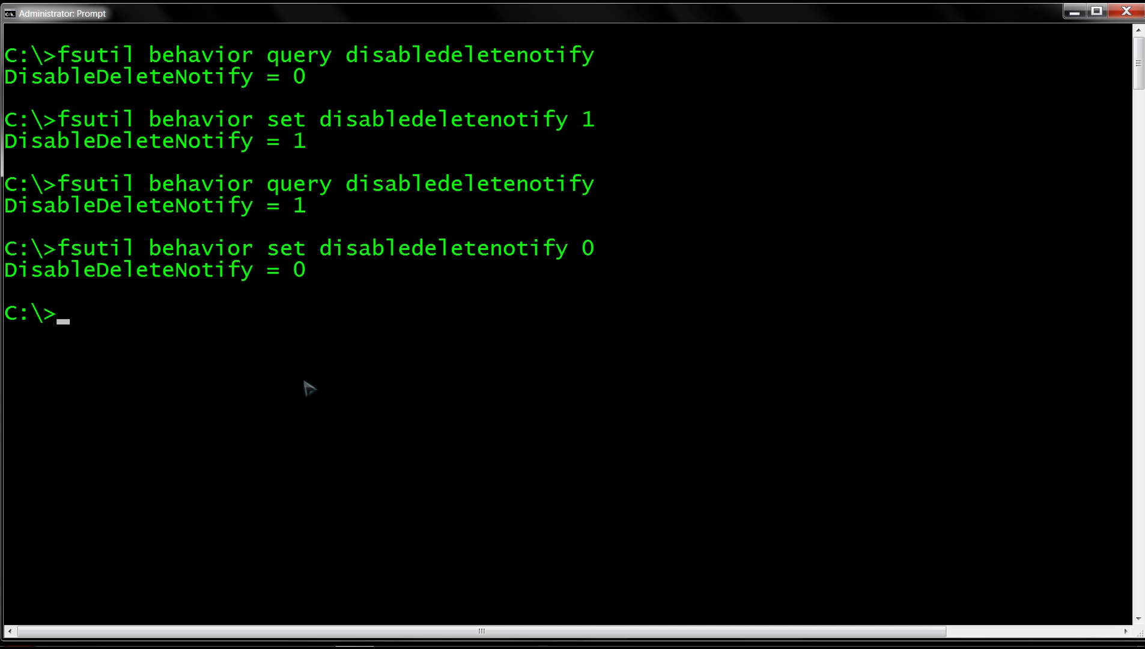
text(fsutil behavio)
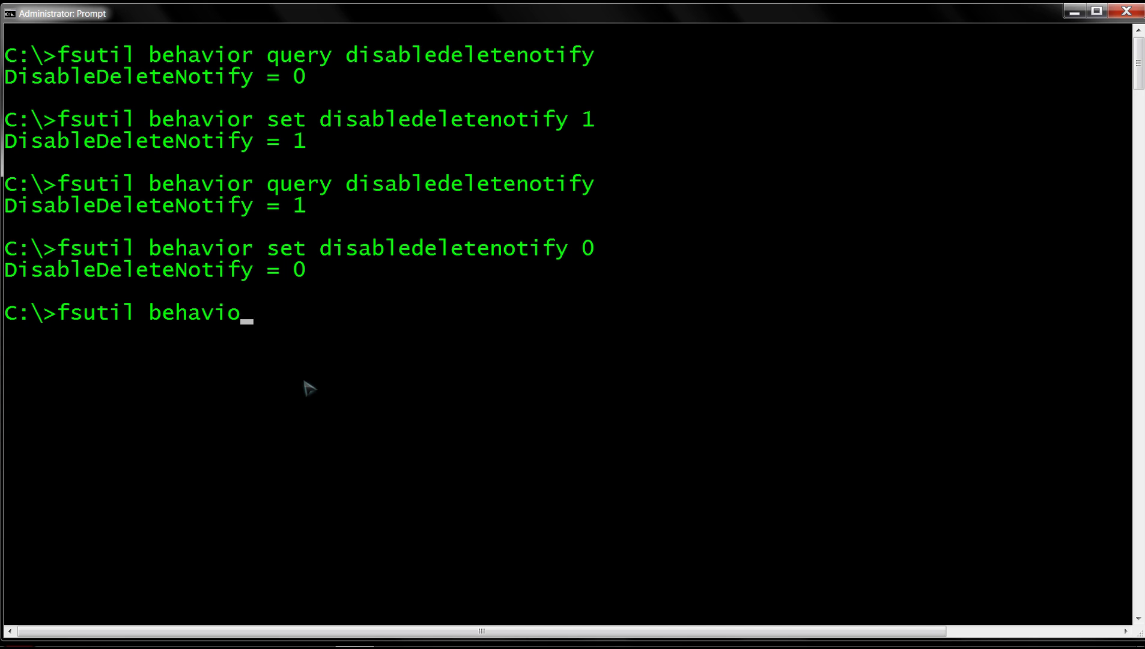
text(r query di)
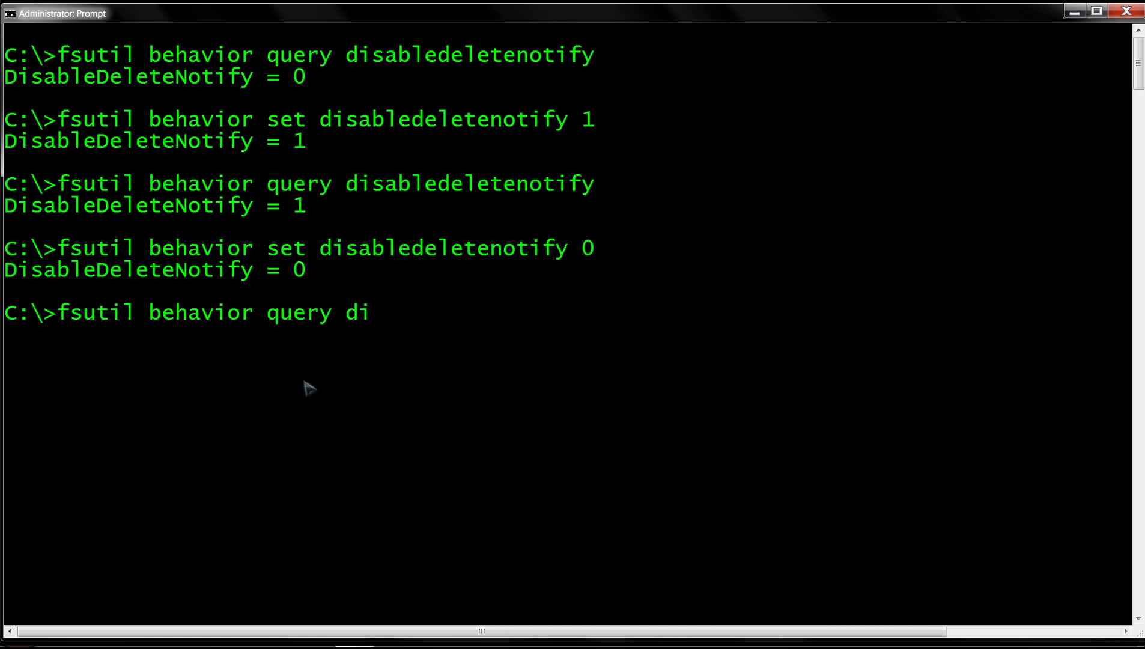
text(sabledelete)
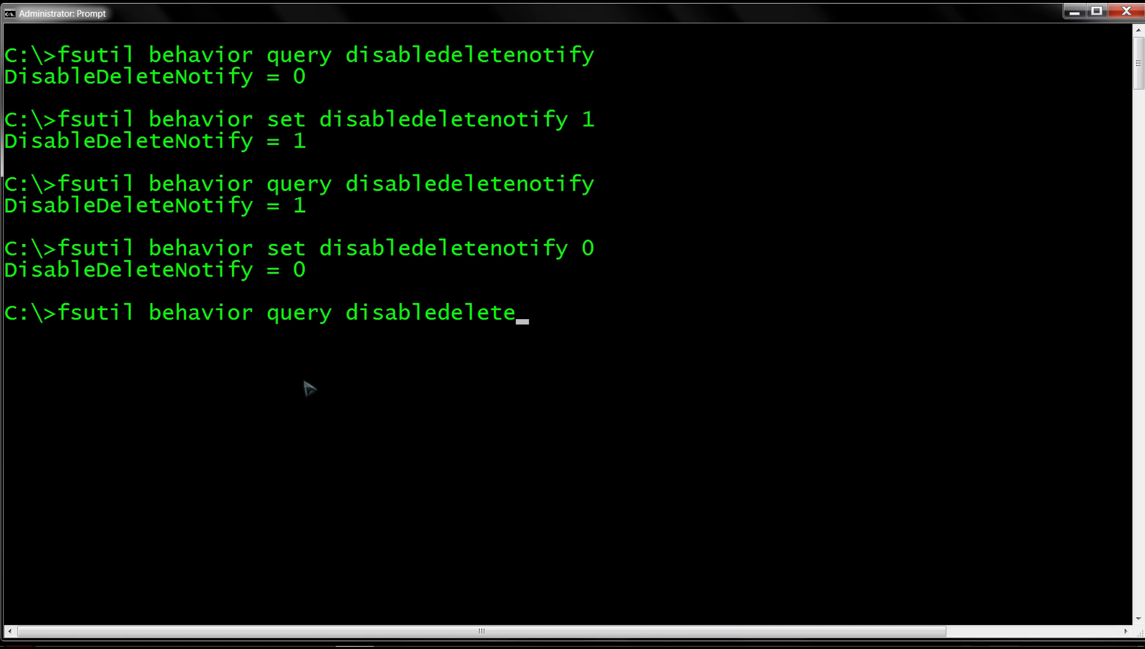
text(notify)
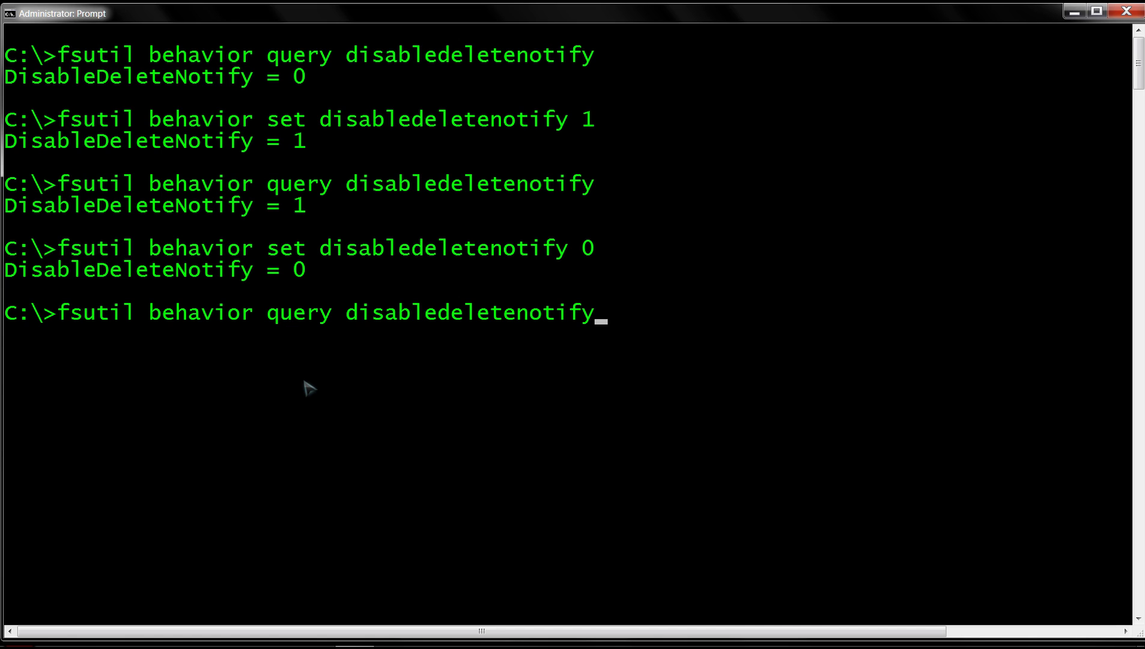
key(Return)
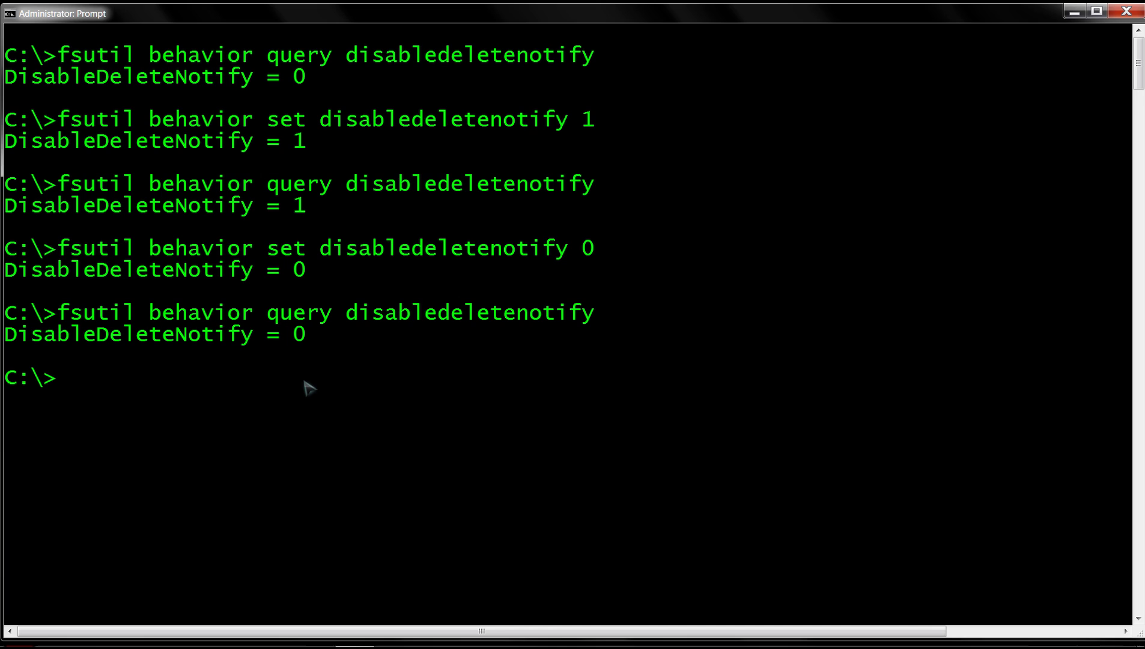